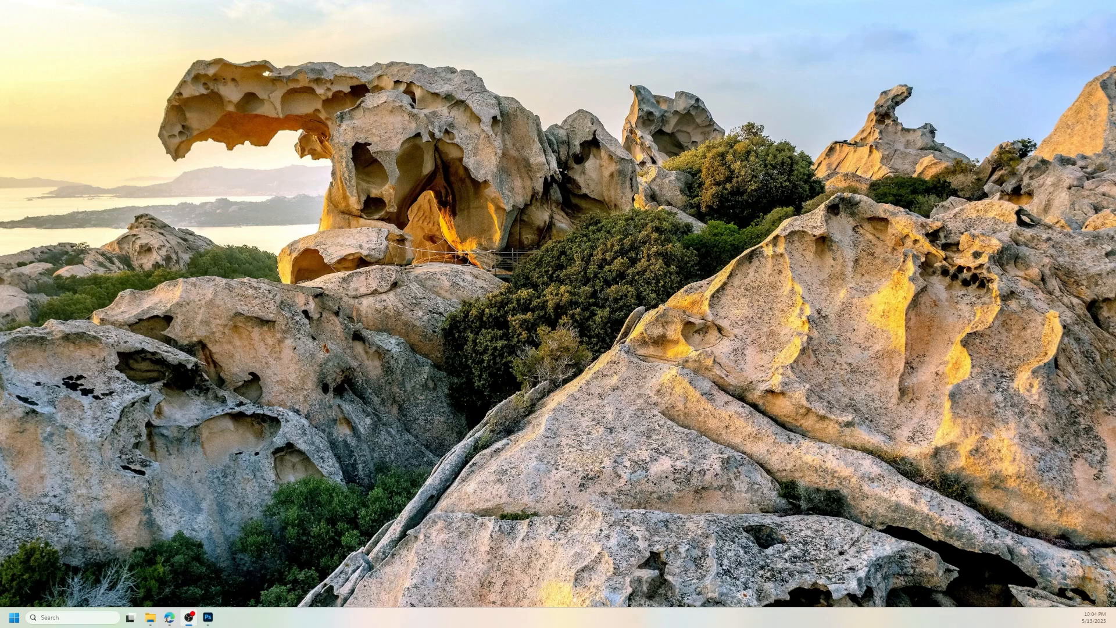
# - Switch to Photoshop and create a new document from the recent custom 800 x 200 px preset at 72 ppi
pyautogui.click(208, 617)
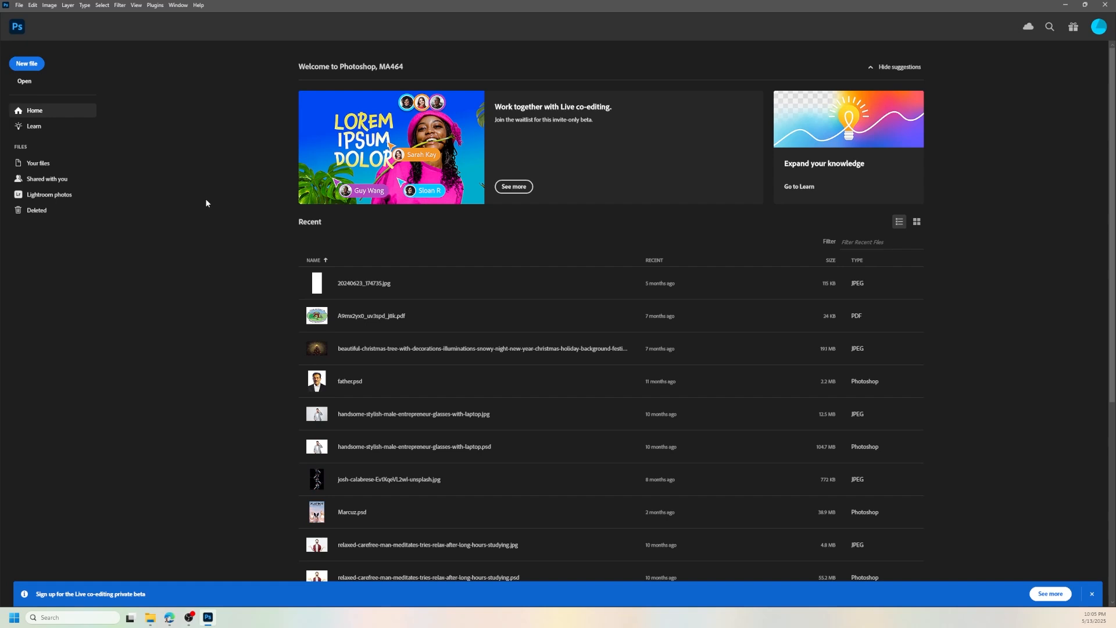
pyautogui.click(27, 64)
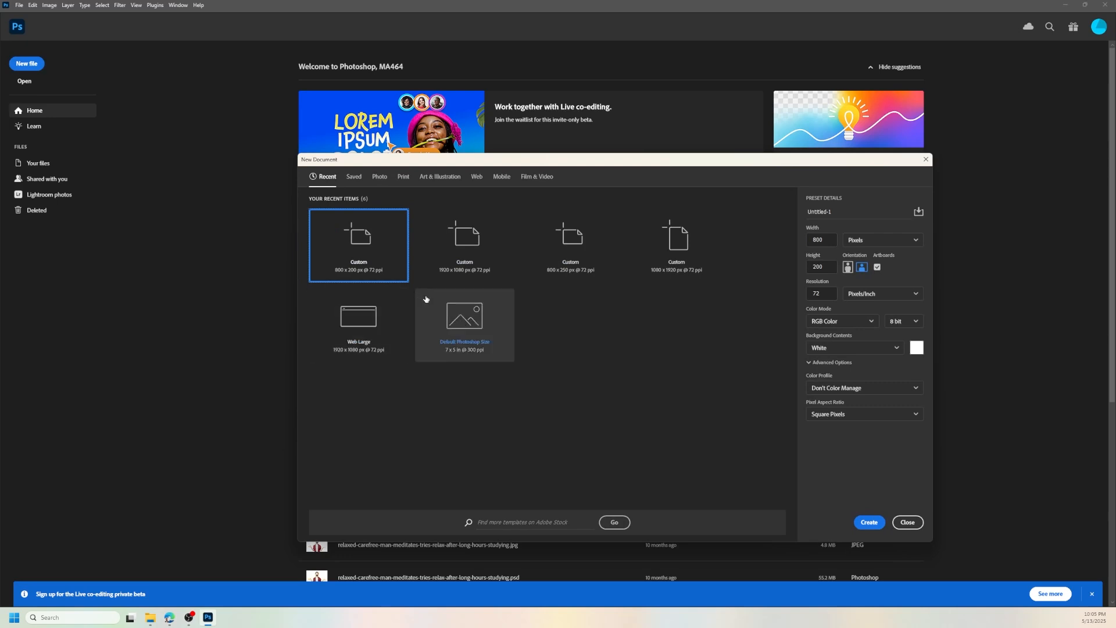
pyautogui.click(465, 280)
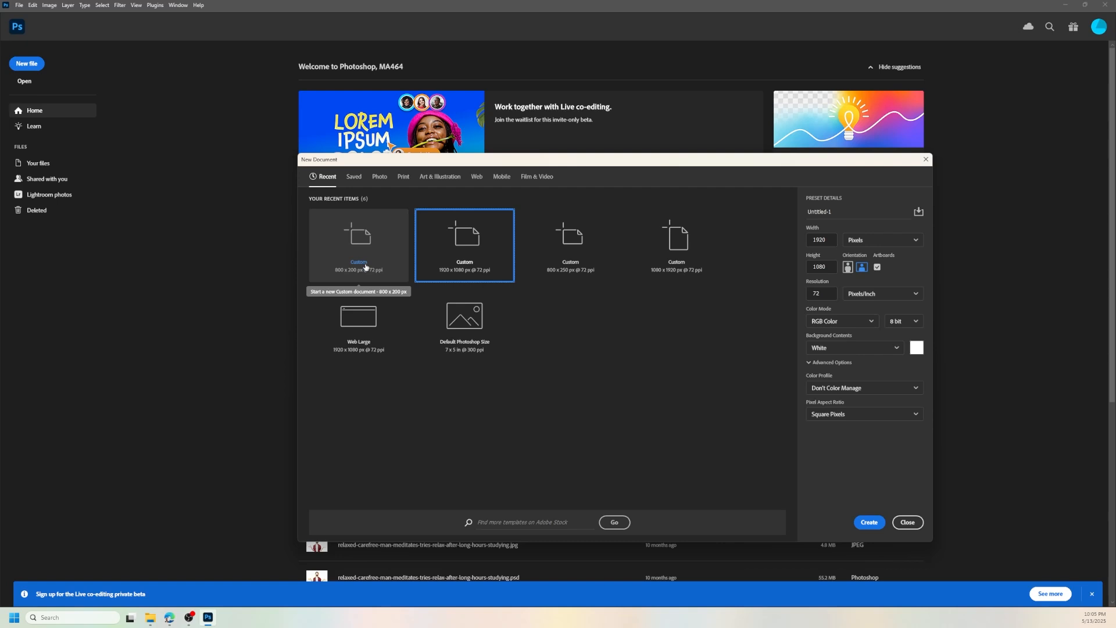
pyautogui.click(365, 267)
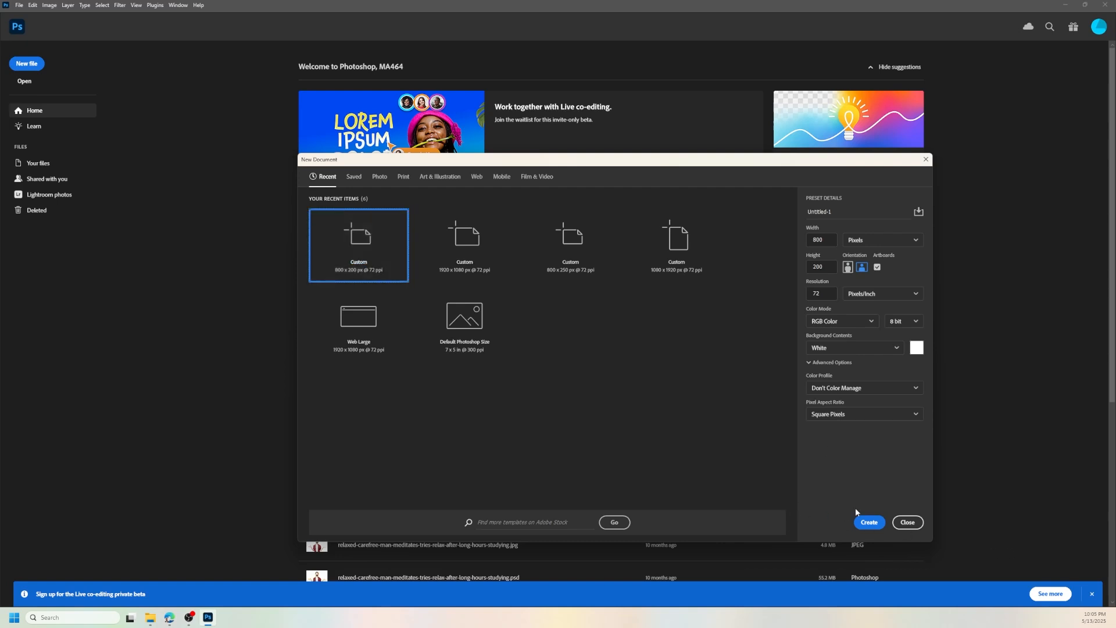
pyautogui.click(868, 522)
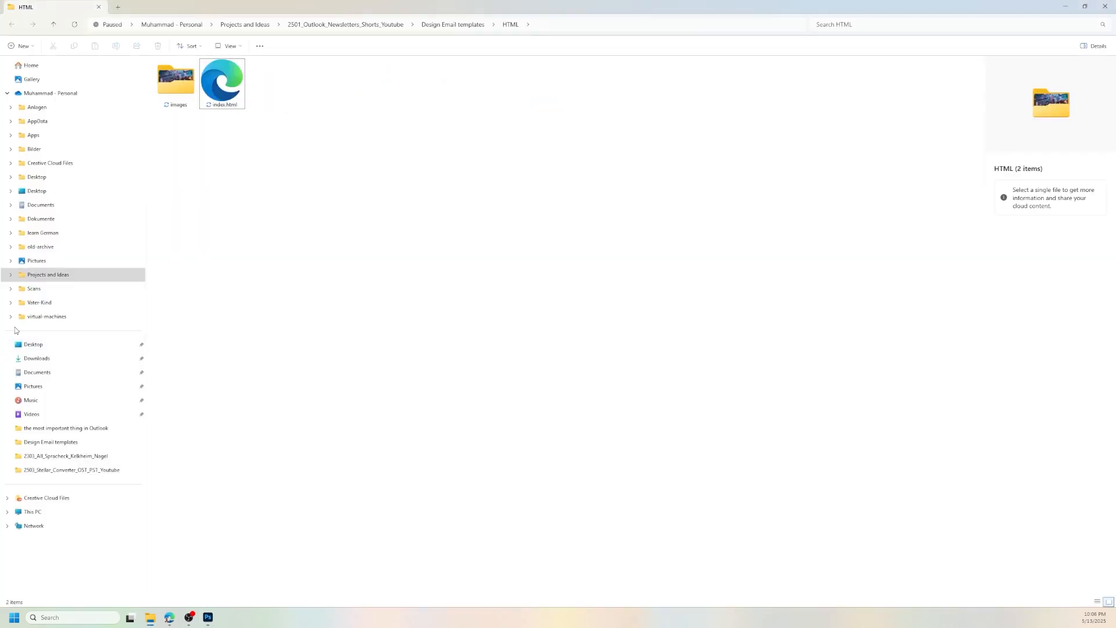
# - Place the video 0_Abstract_Digital Art_3840x2160.mp4 from the Downloads folder onto the artboard in Photoshop
pyautogui.click(53, 359)
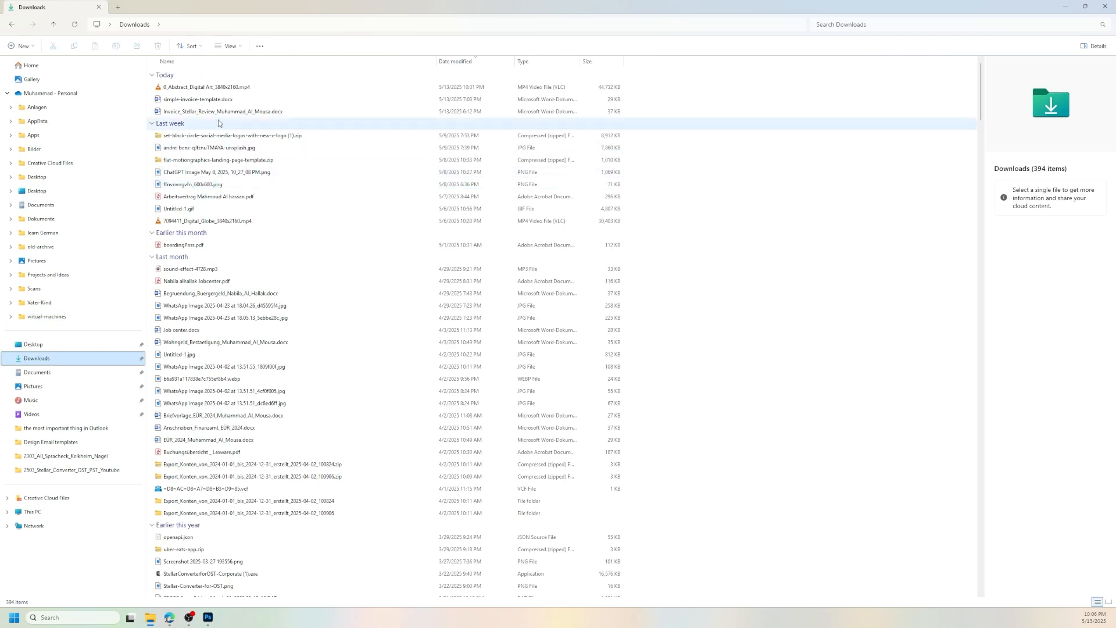
pyautogui.click(212, 87)
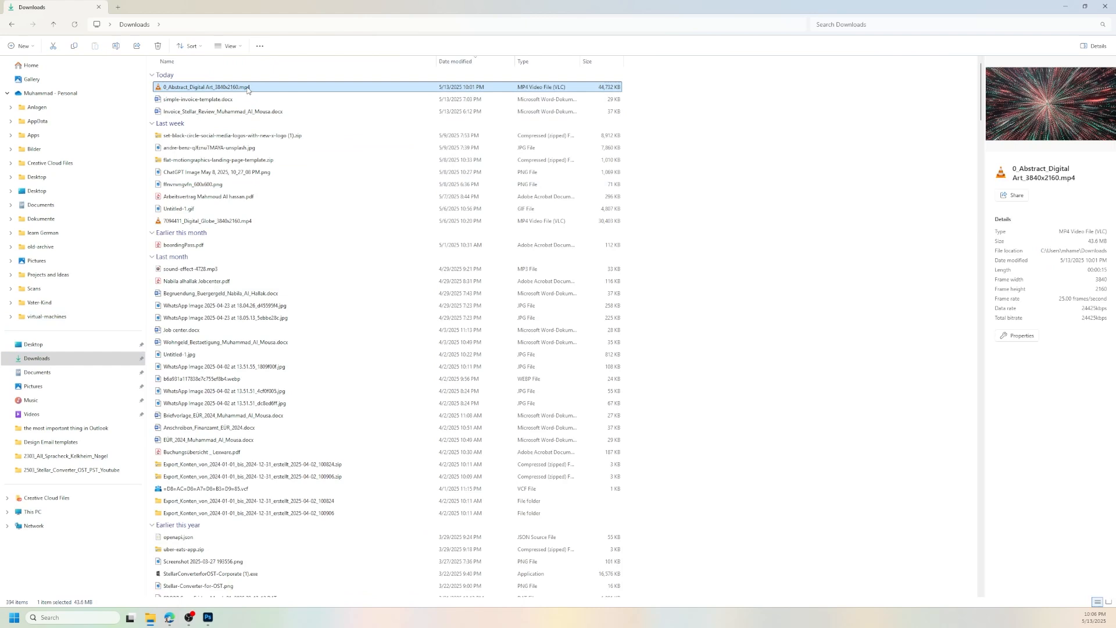
pyautogui.moveTo(257, 626); pyautogui.dragTo(381, 239)
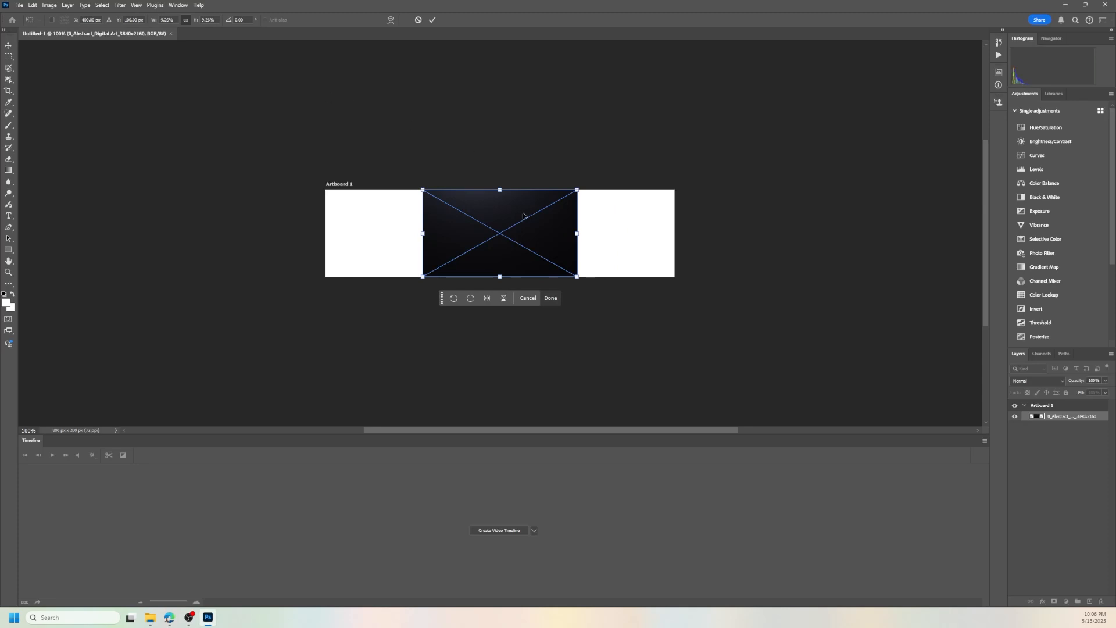
# - Scale the placed video to span the artboard's full width and center it vertically
pyautogui.moveTo(577, 278); pyautogui.dragTo(690, 383)
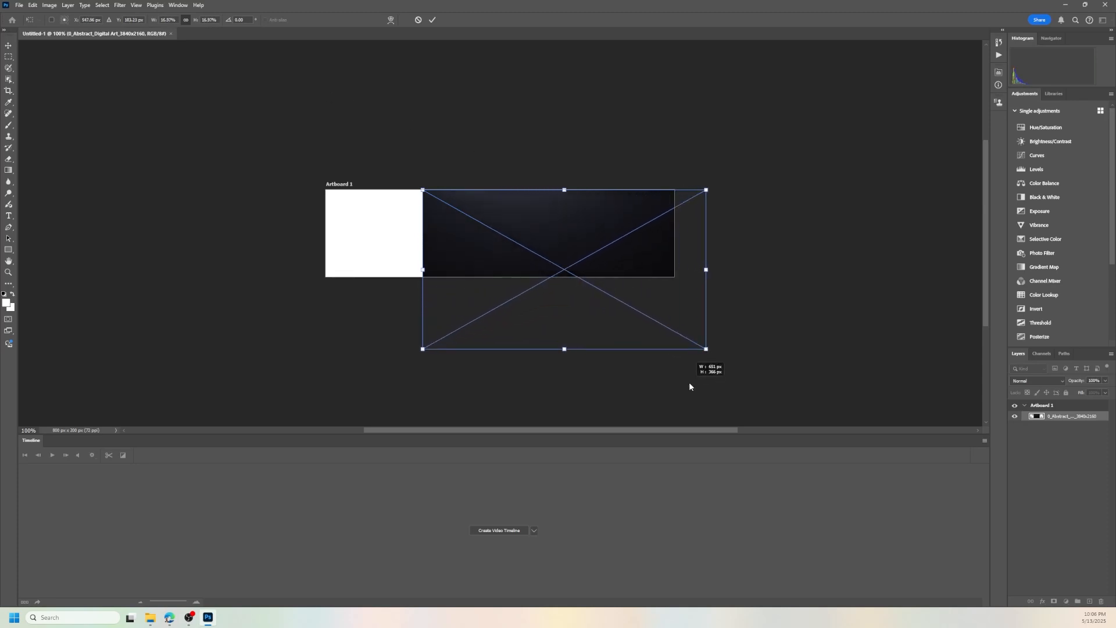
pyautogui.moveTo(642, 301); pyautogui.dragTo(553, 260)
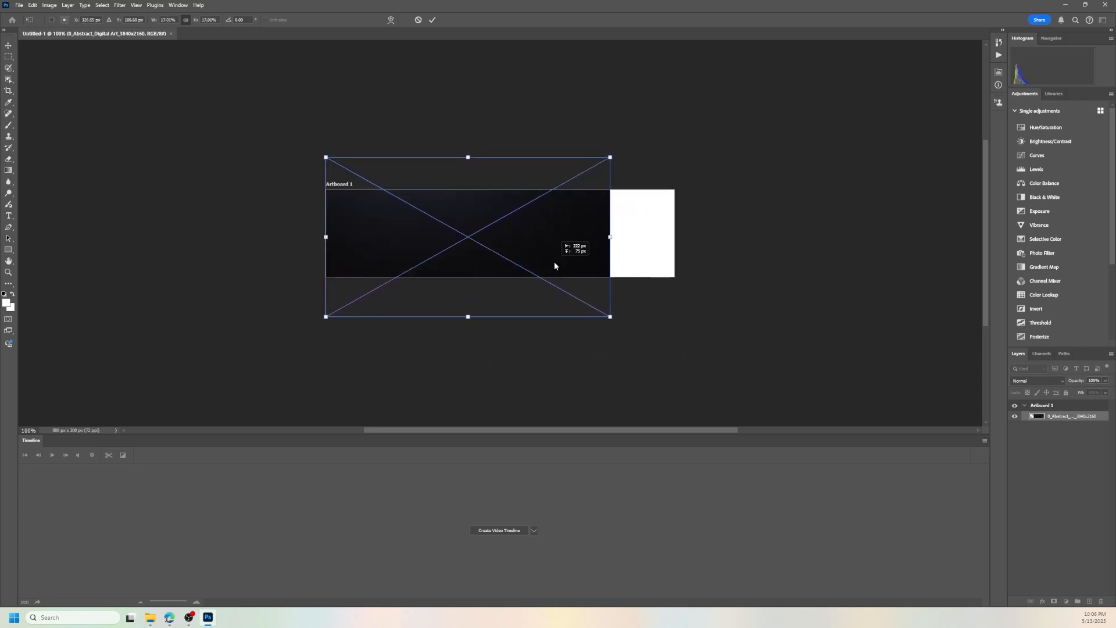
pyautogui.moveTo(611, 320); pyautogui.dragTo(654, 382)
pyautogui.moveTo(614, 262); pyautogui.dragTo(609, 239)
pyautogui.moveTo(669, 330)
pyautogui.mouseDown()
pyautogui.moveTo(684, 345)
pyautogui.moveTo(676, 334)
pyautogui.mouseUp()
pyautogui.click(432, 20)
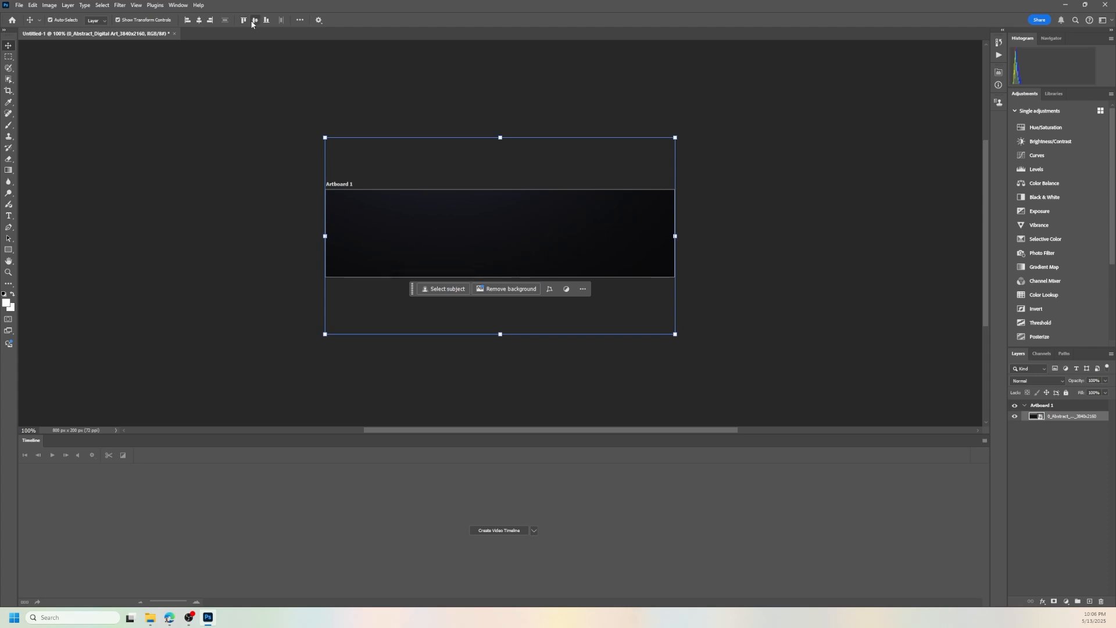
pyautogui.click(254, 20)
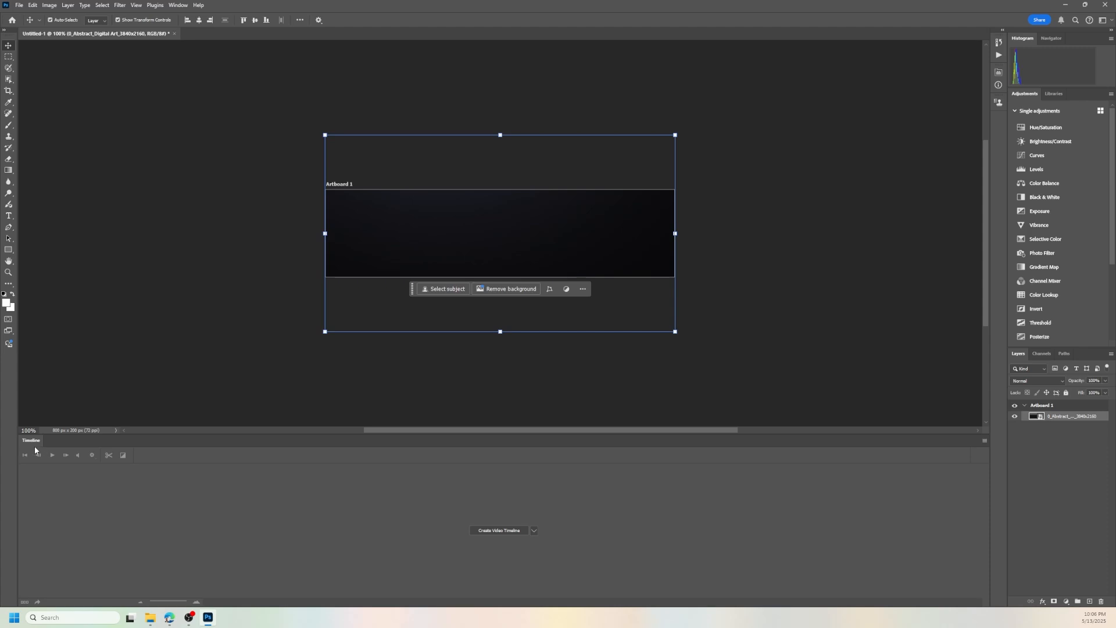
# - Create a video timeline for the document
pyautogui.click(181, 5)
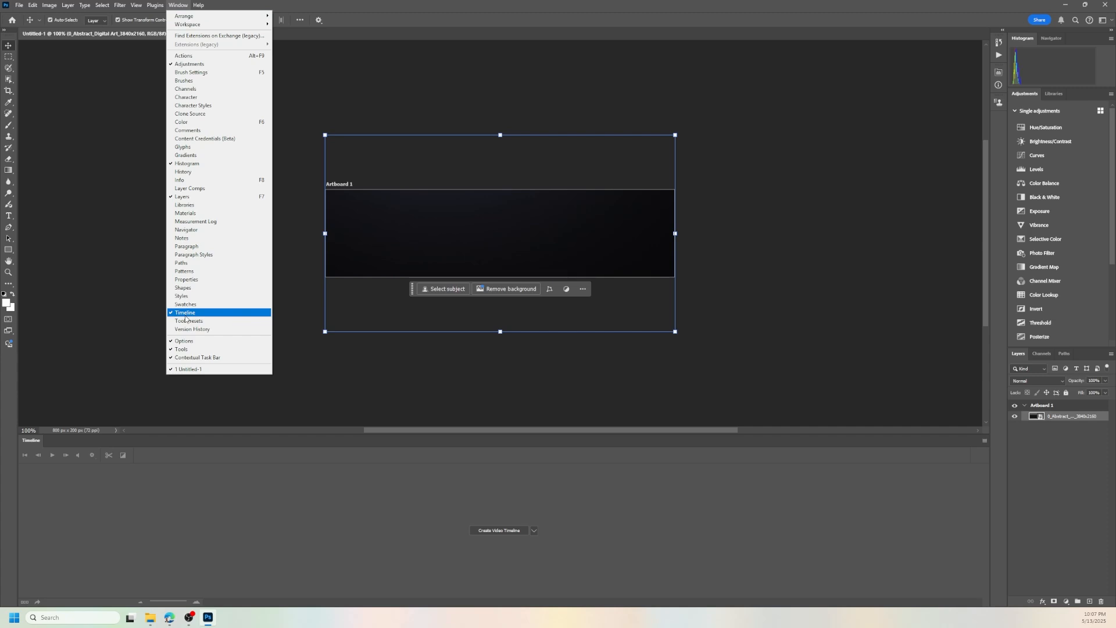
pyautogui.click(186, 508)
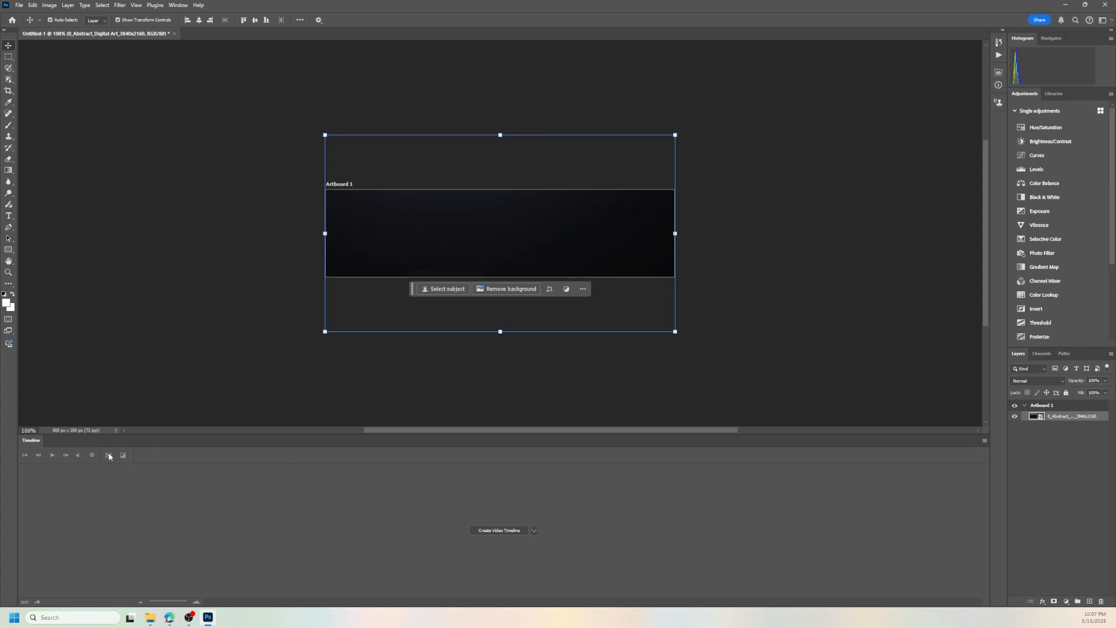
pyautogui.click(499, 529)
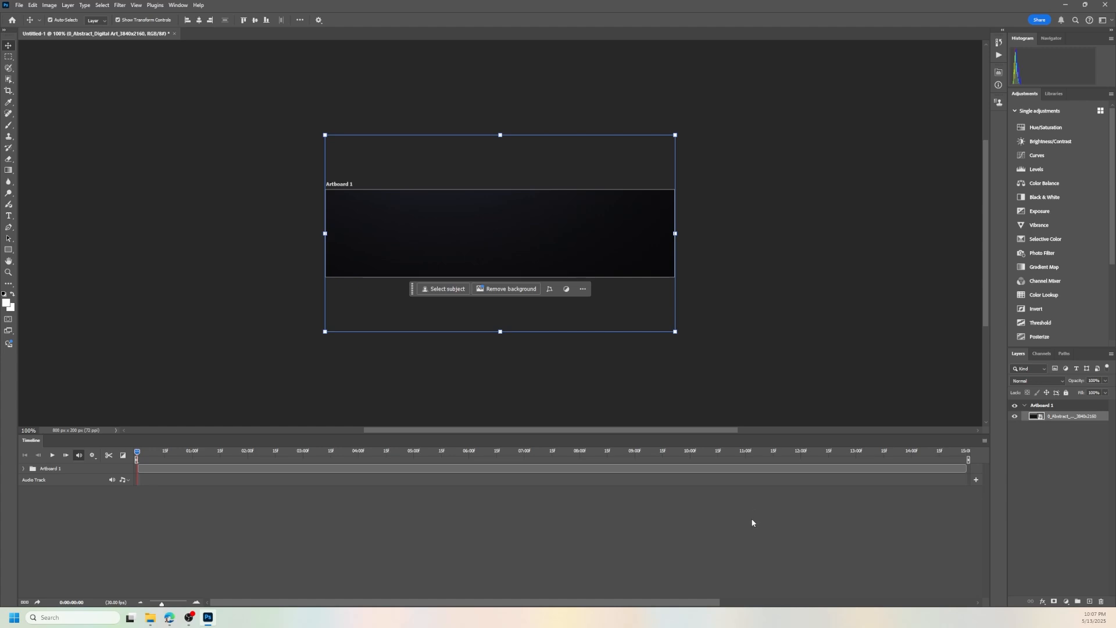
# - Set the timeline frame rate to 15 fps and play a short stretch of the video
pyautogui.click(985, 441)
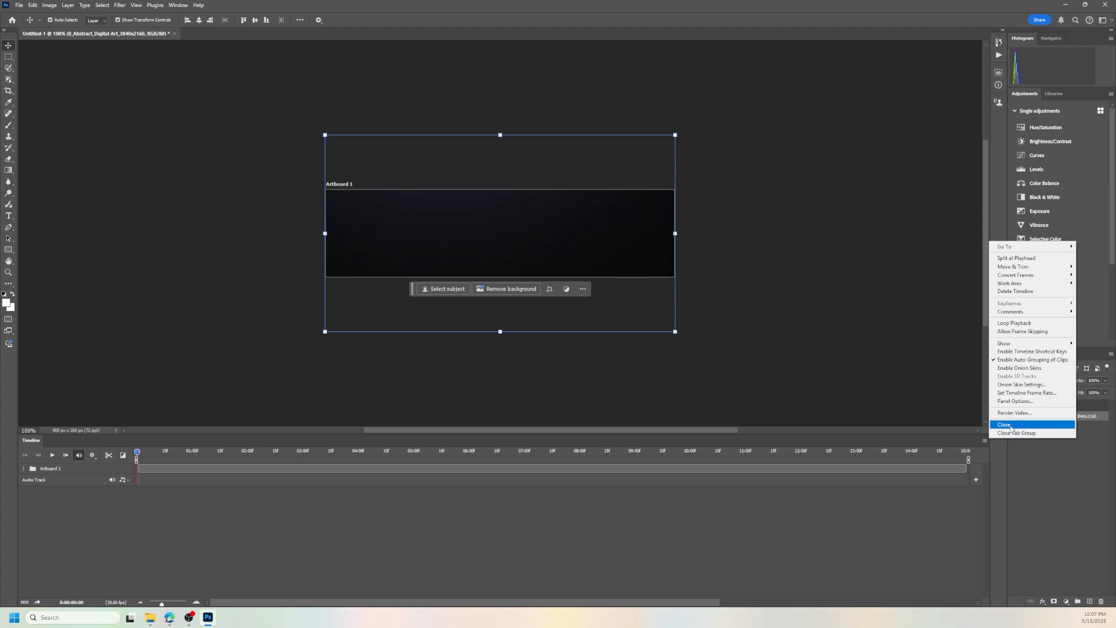
pyautogui.click(1016, 393)
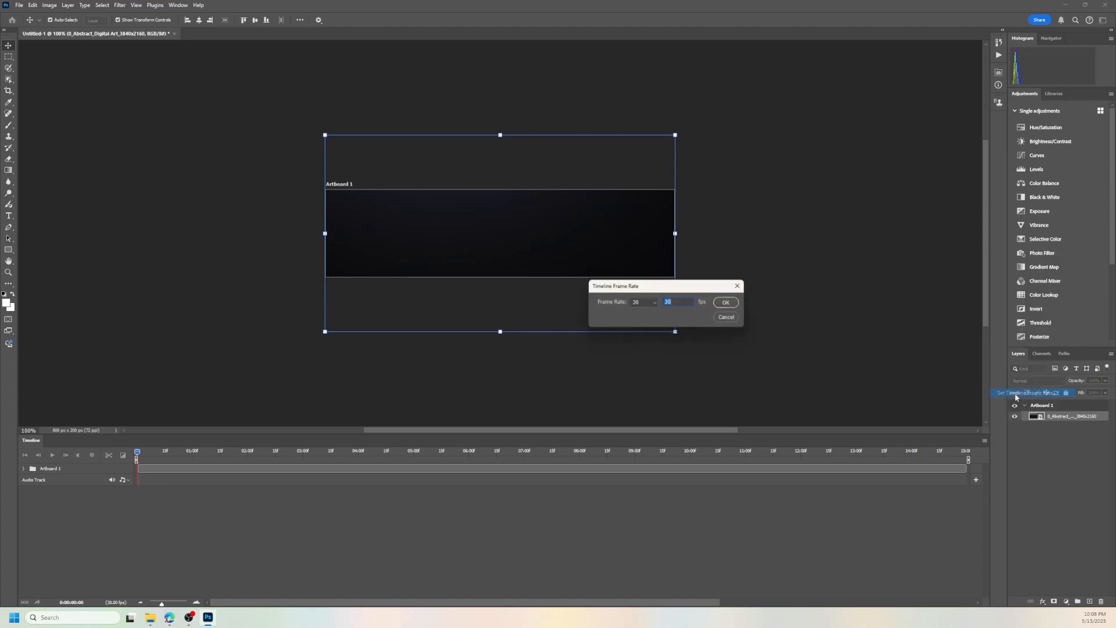
pyautogui.click(655, 303)
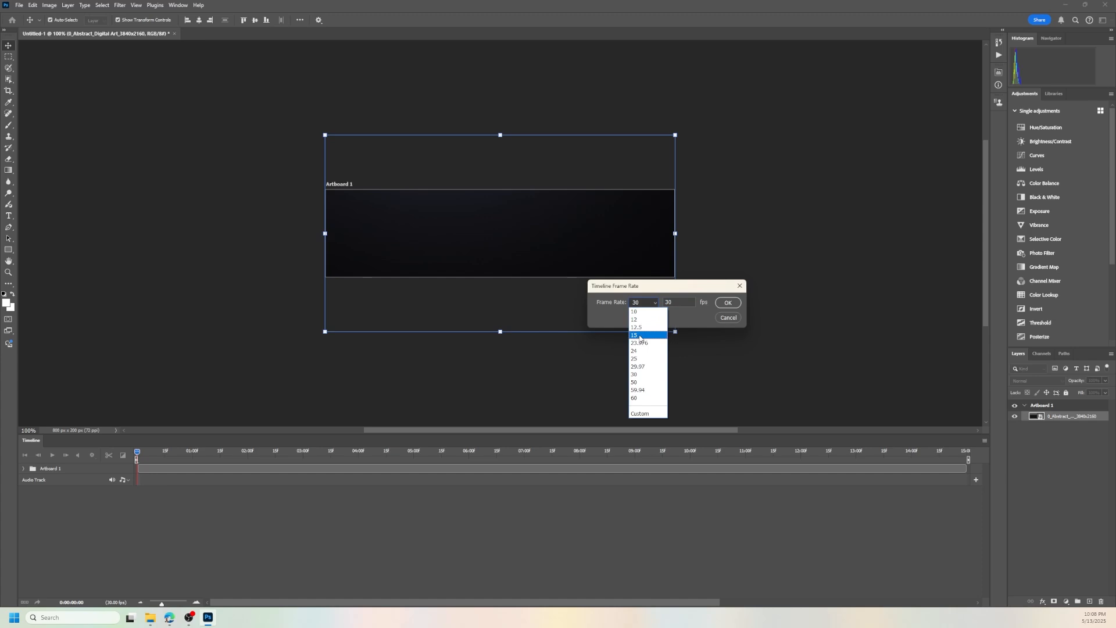
pyautogui.click(639, 336)
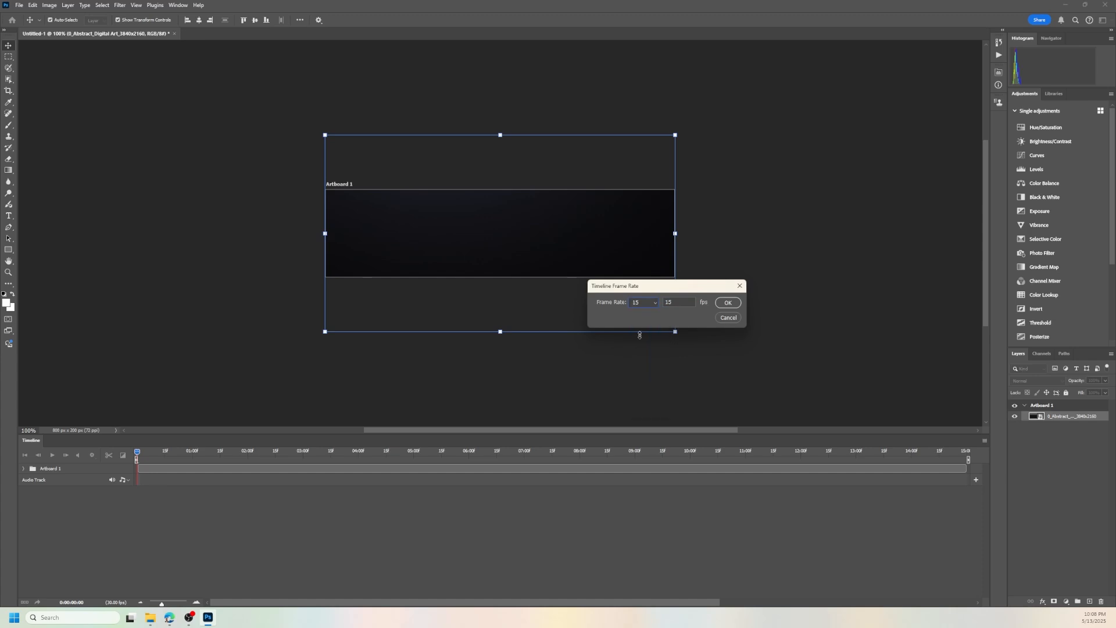
pyautogui.click(727, 303)
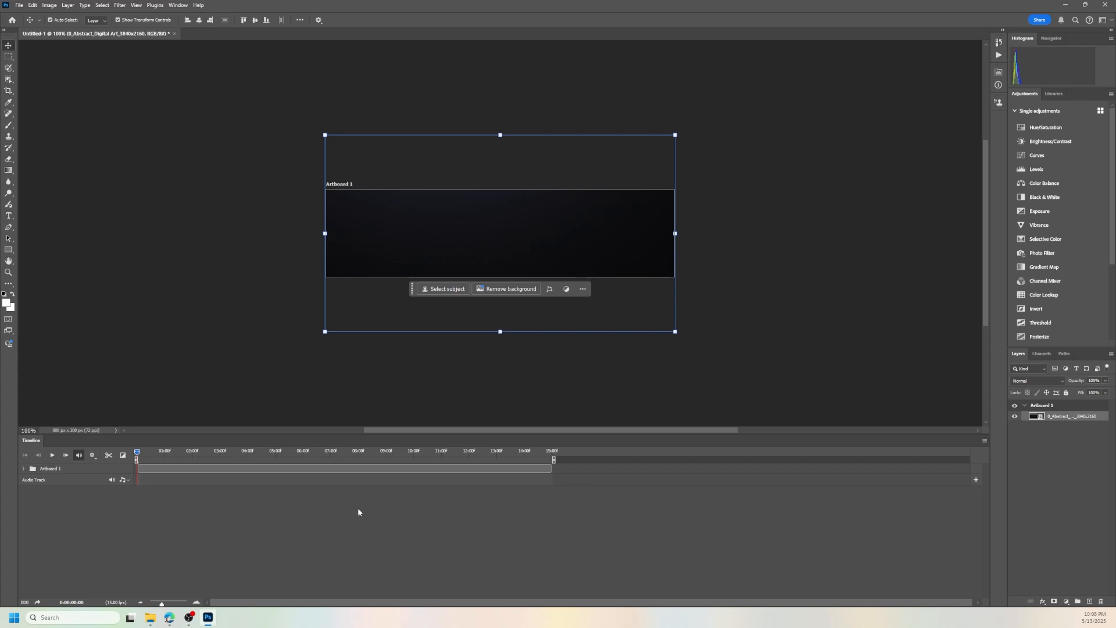
pyautogui.press('space')
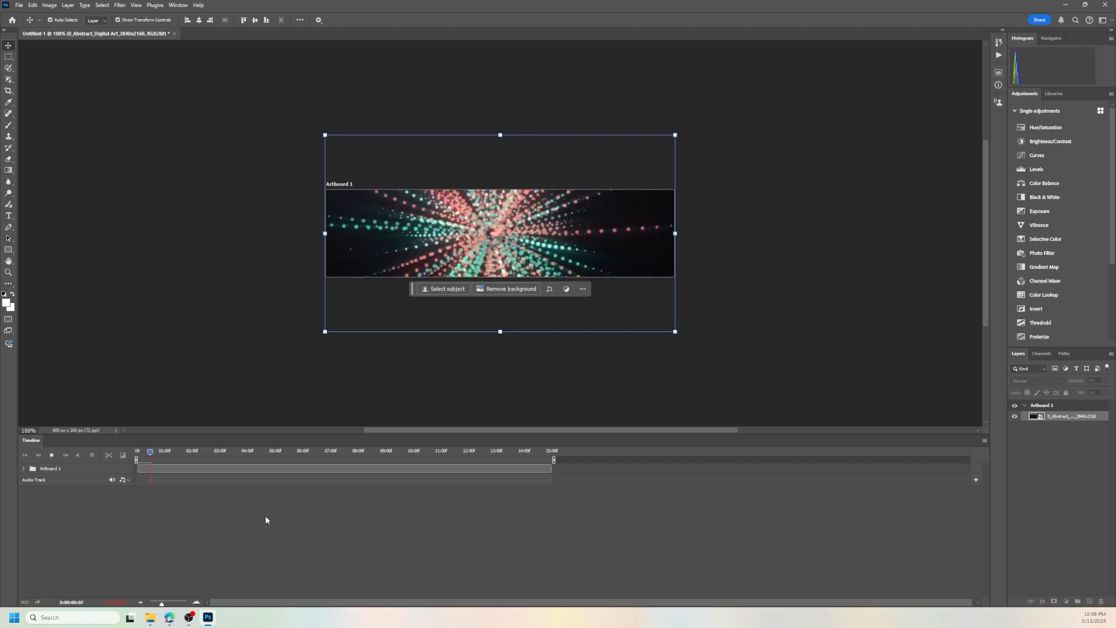
pyautogui.press('space')
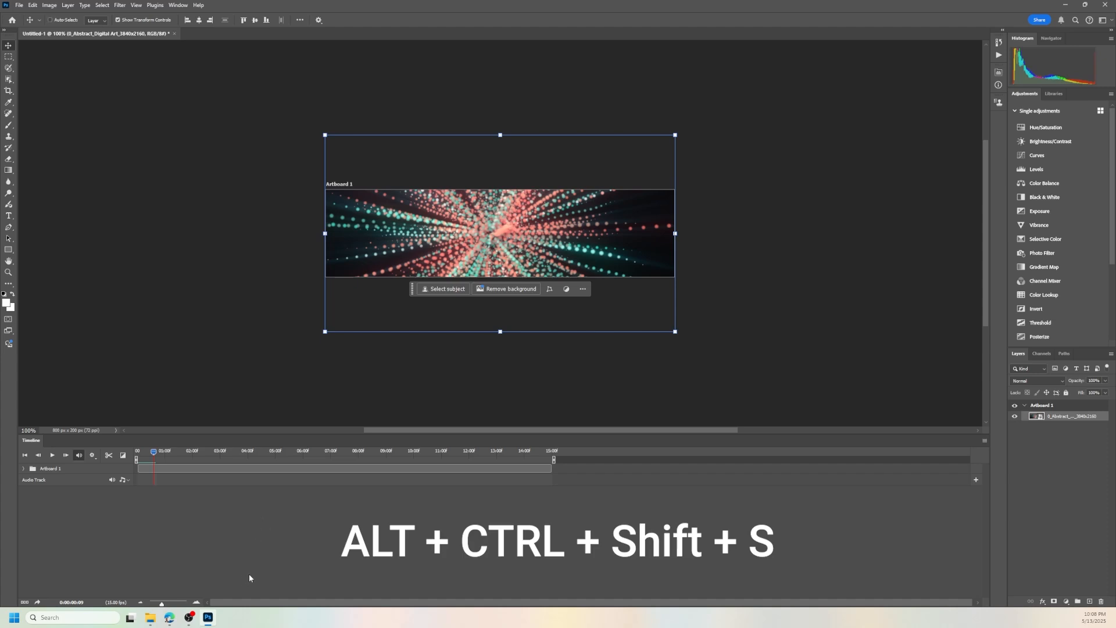
# - Start a Save for Web export and try the GIF 64 Dithered and GIF 128 Dithered presets
pyautogui.hotkey('ctrl', 'alt', 'shift', 's')
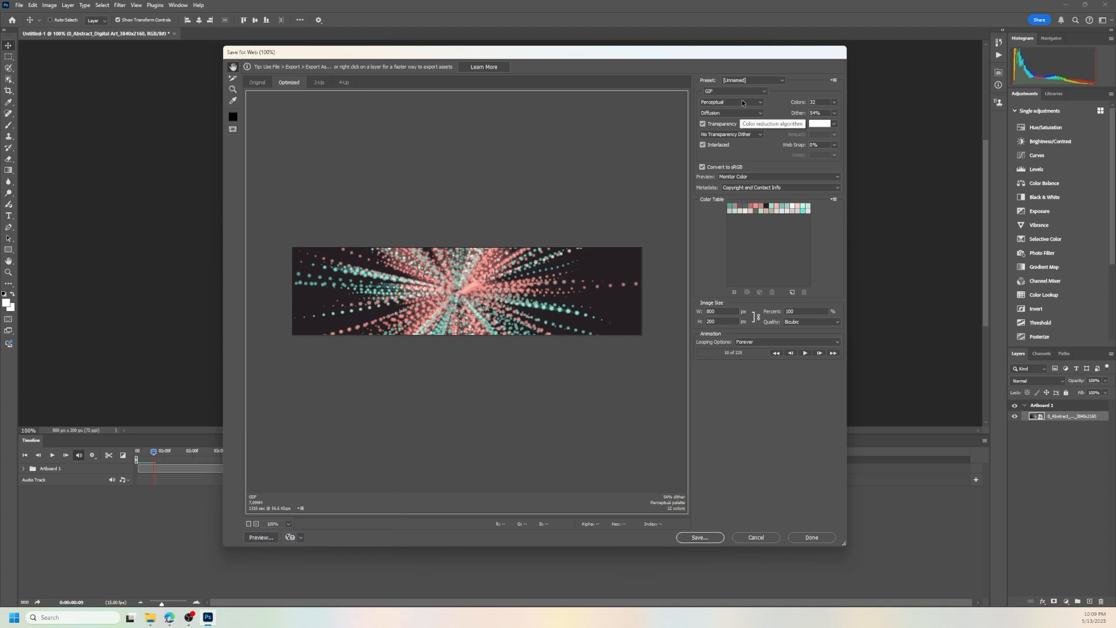
pyautogui.click(768, 82)
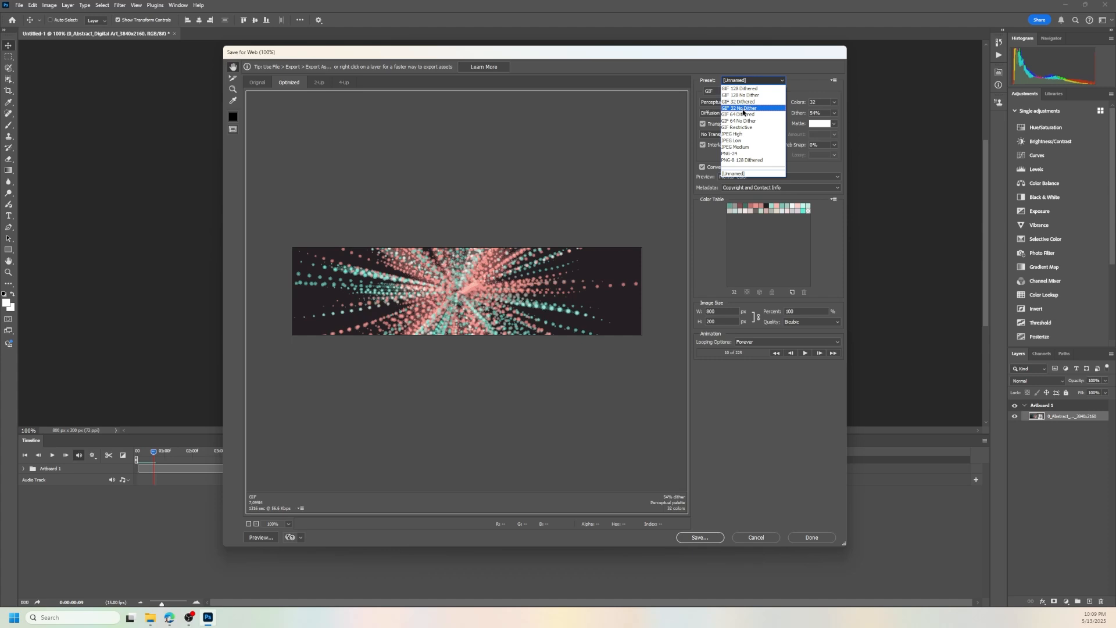
pyautogui.click(743, 115)
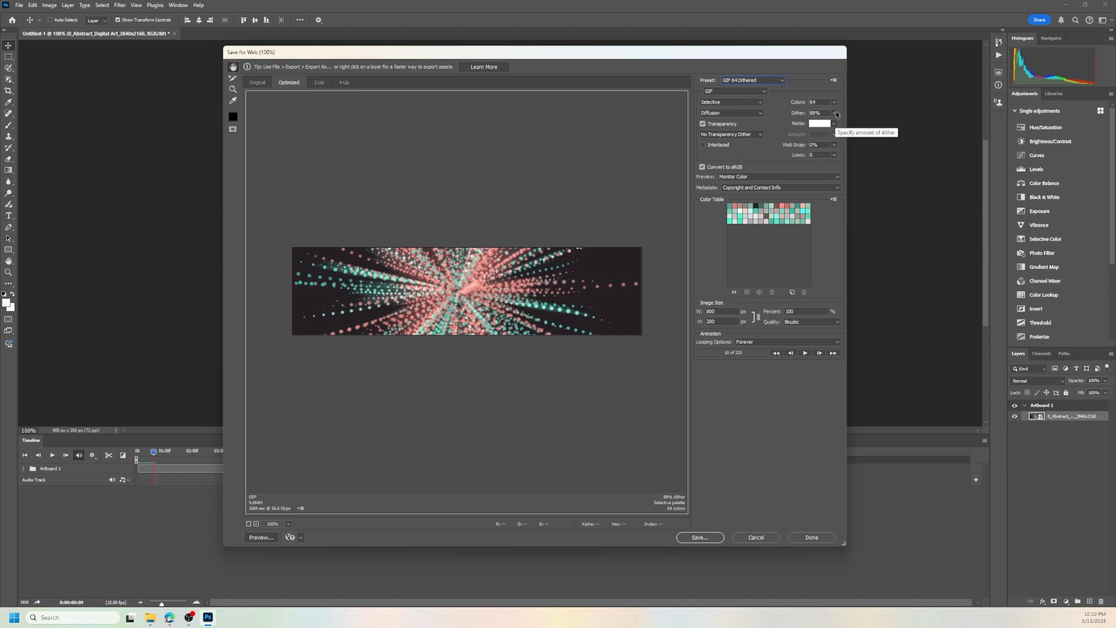
pyautogui.click(763, 83)
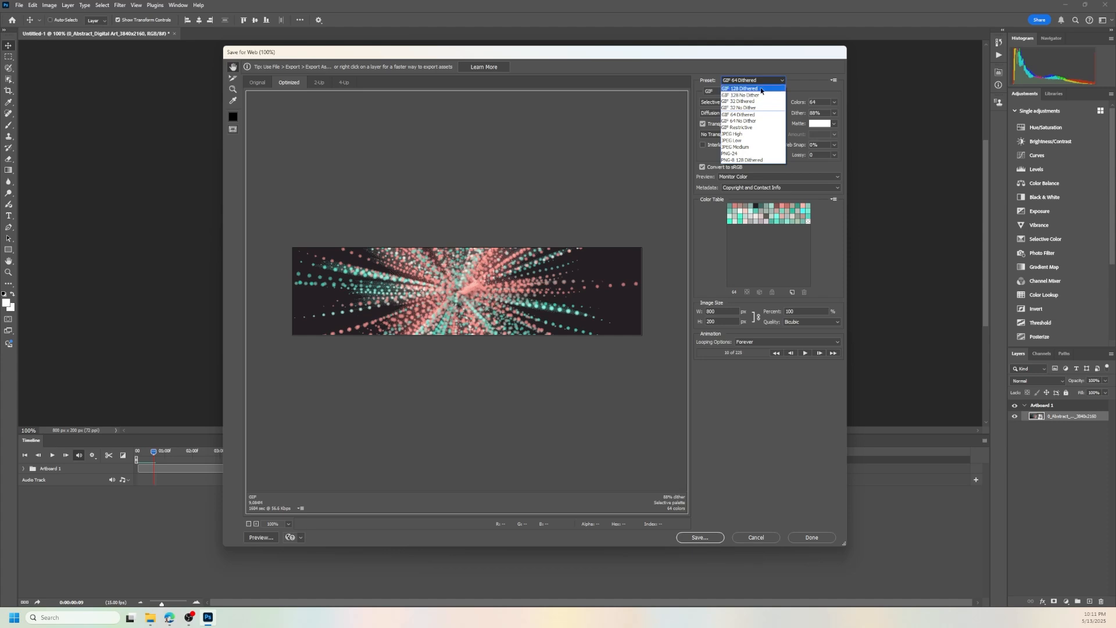
pyautogui.click(761, 89)
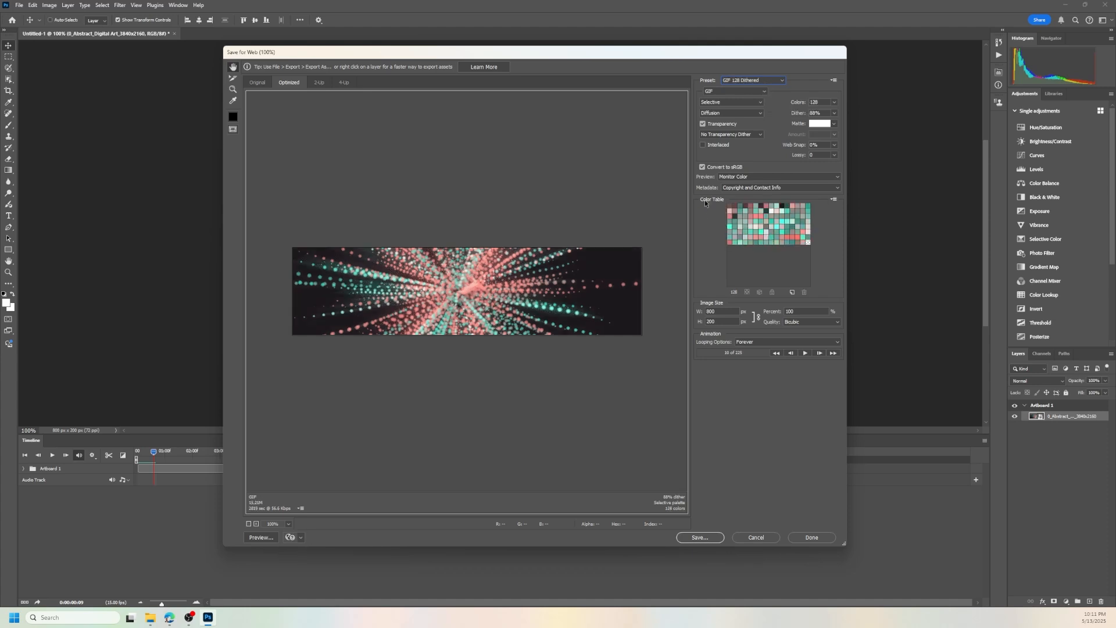
# - Apply the GIF 128 No Dither preset and briefly run the export's animation preview
pyautogui.click(763, 82)
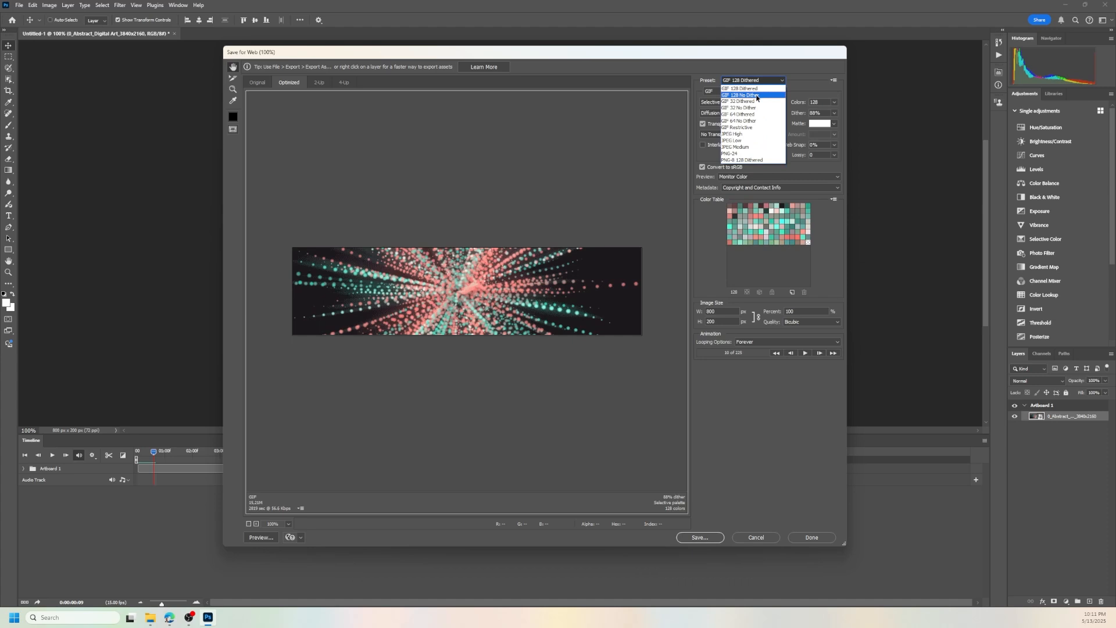
pyautogui.click(755, 95)
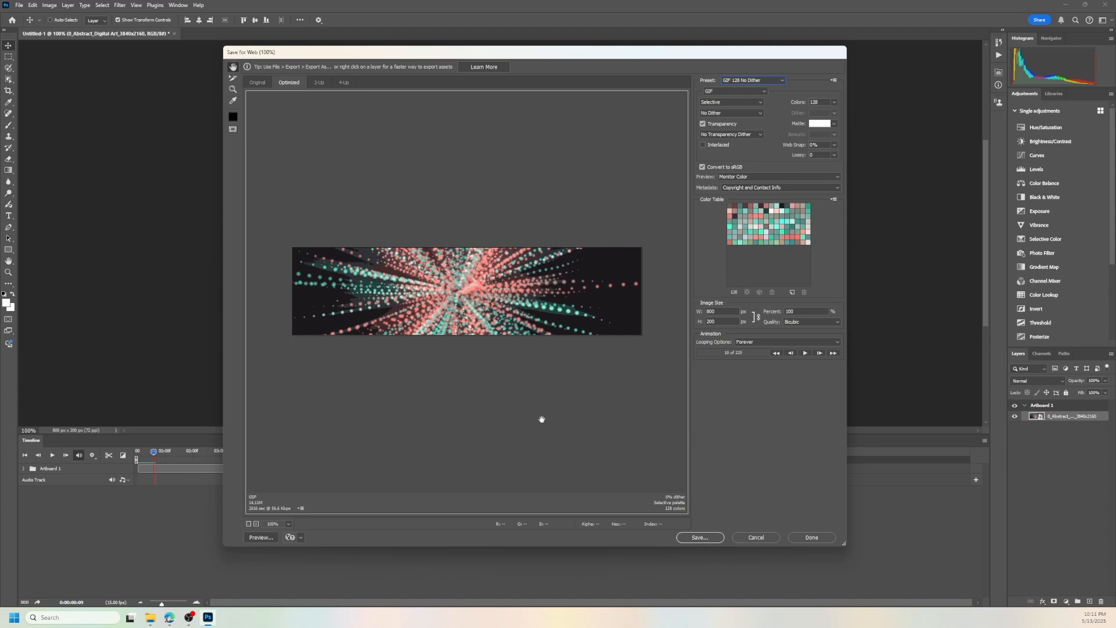
pyautogui.click(805, 353)
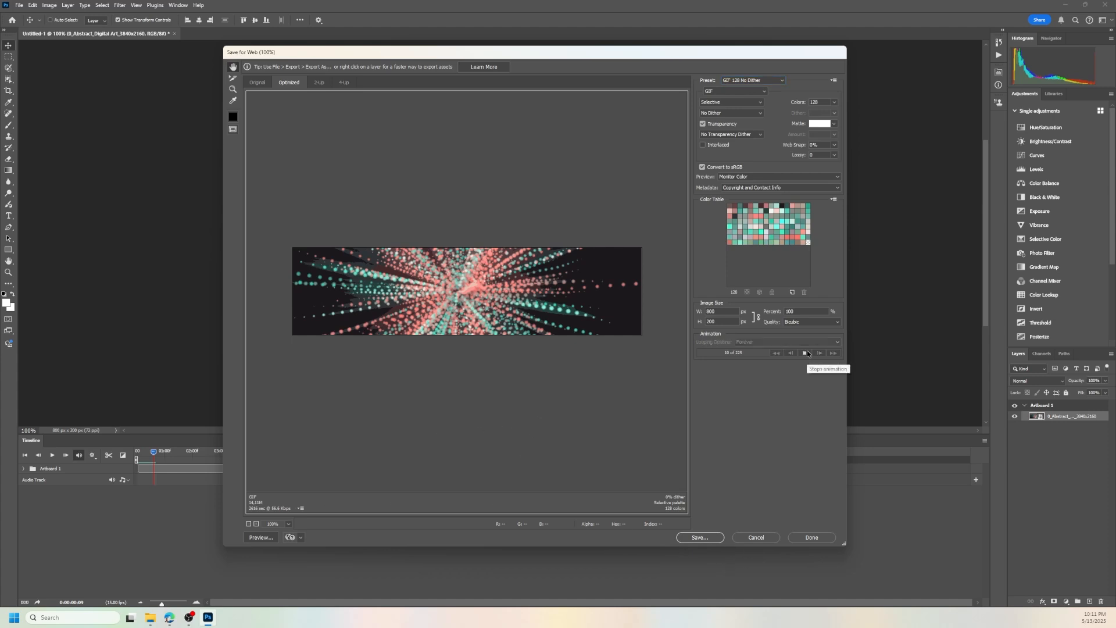
pyautogui.click(806, 353)
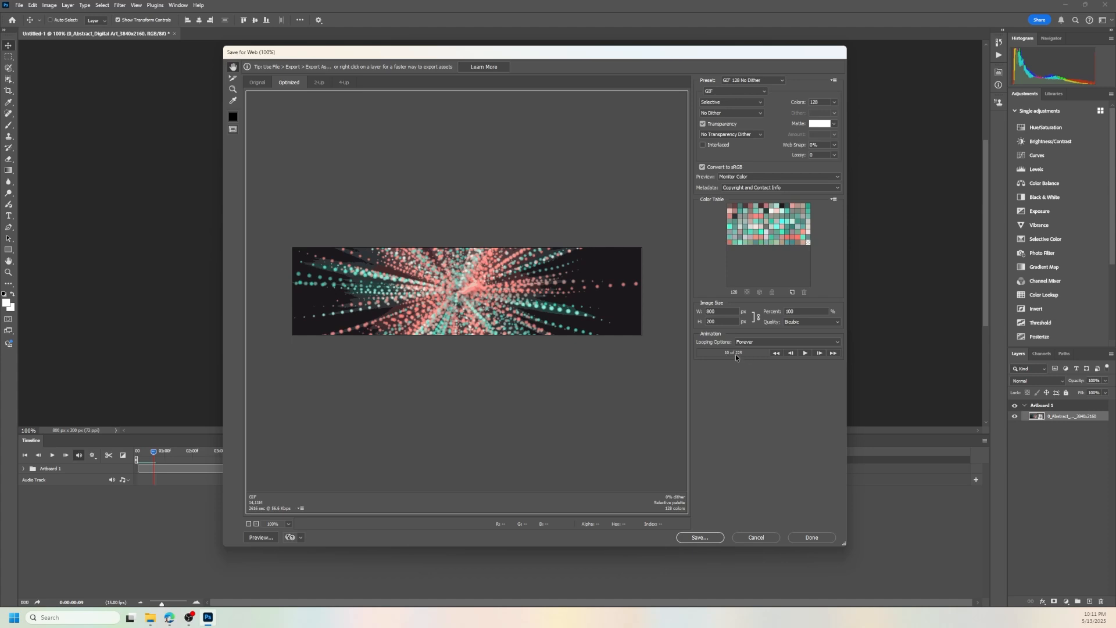
# - Set the GIF's color reduction algorithm to Adaptive and its number of colors to 32
pyautogui.click(748, 102)
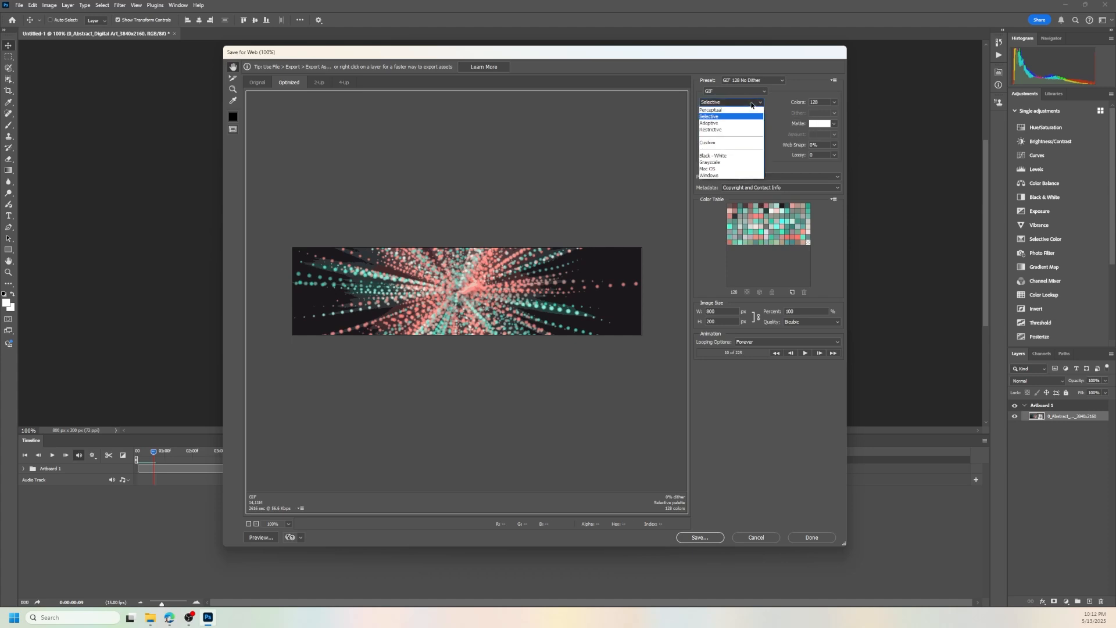
pyautogui.click(729, 125)
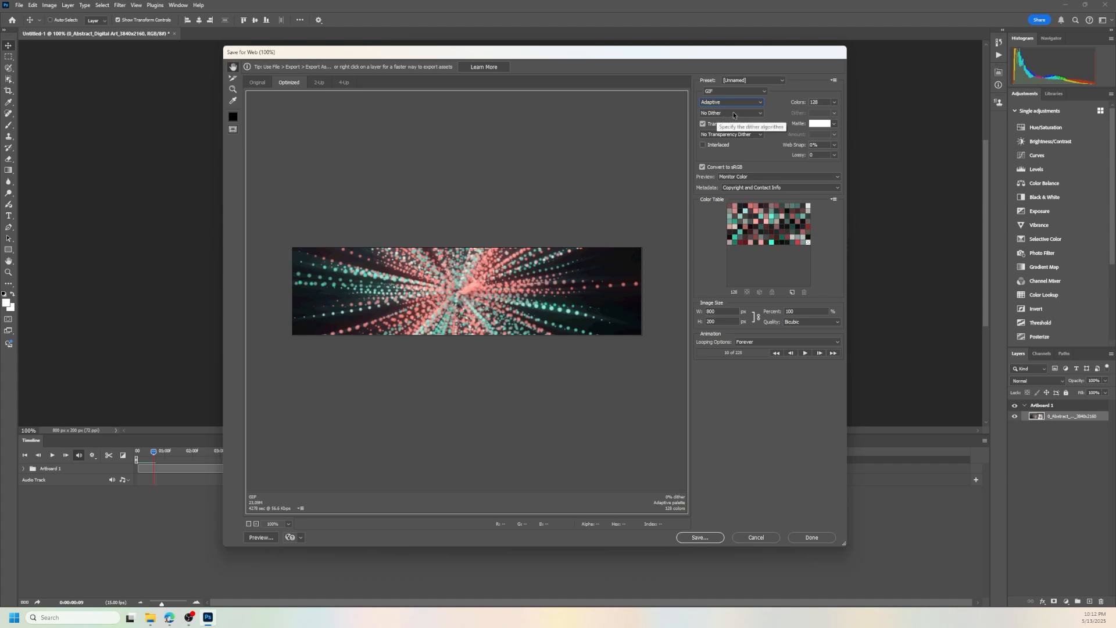
pyautogui.click(834, 103)
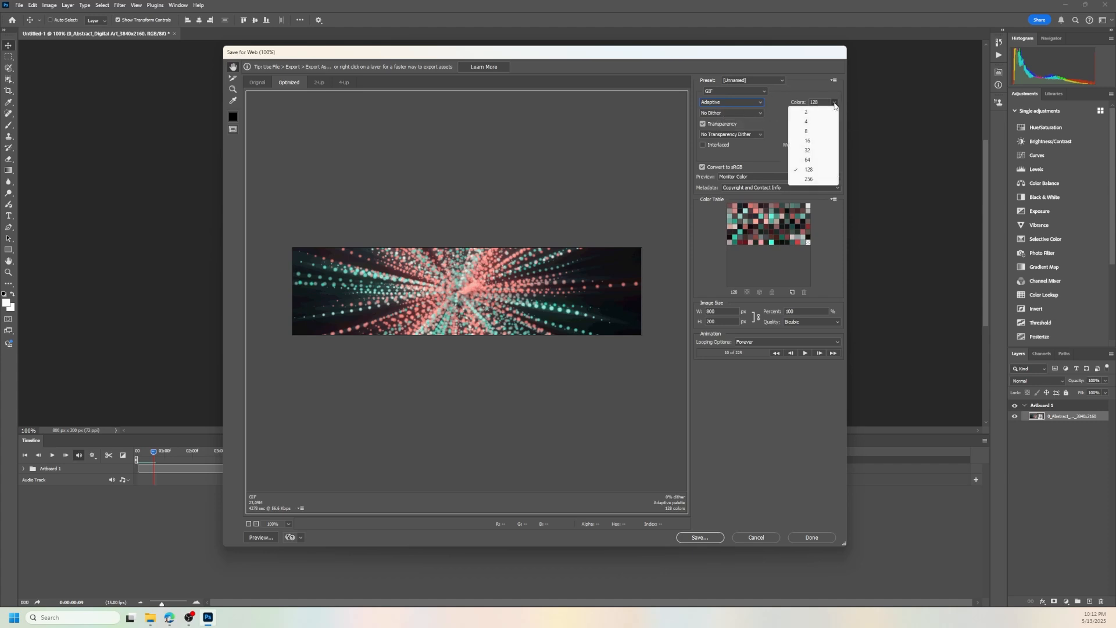
pyautogui.click(812, 152)
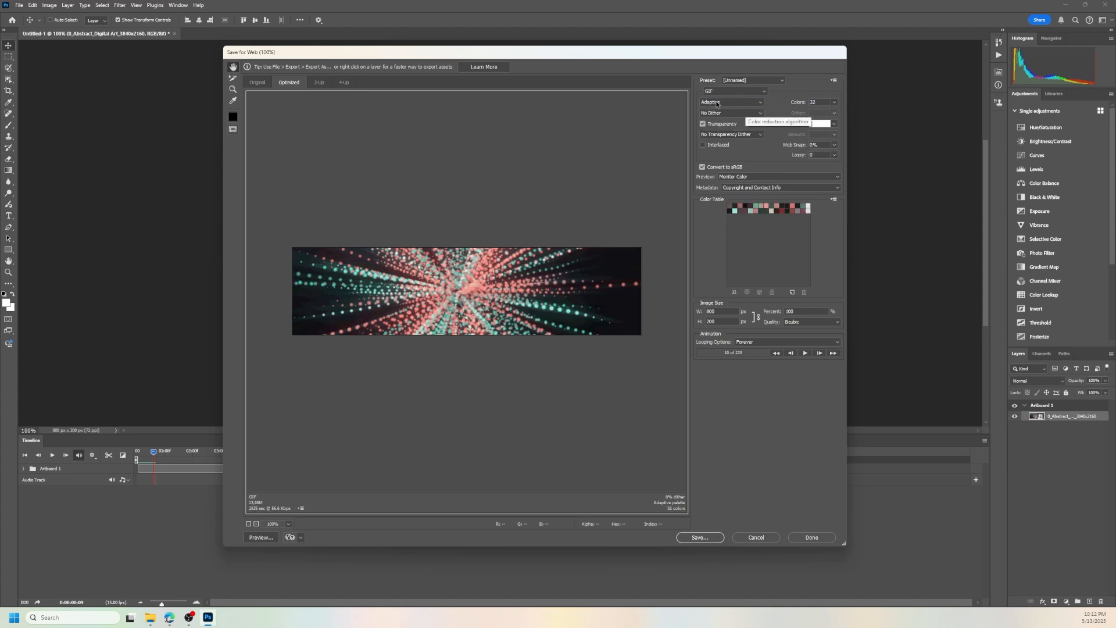
# - Set the GIF's color reduction algorithm to Perceptual
pyautogui.click(750, 103)
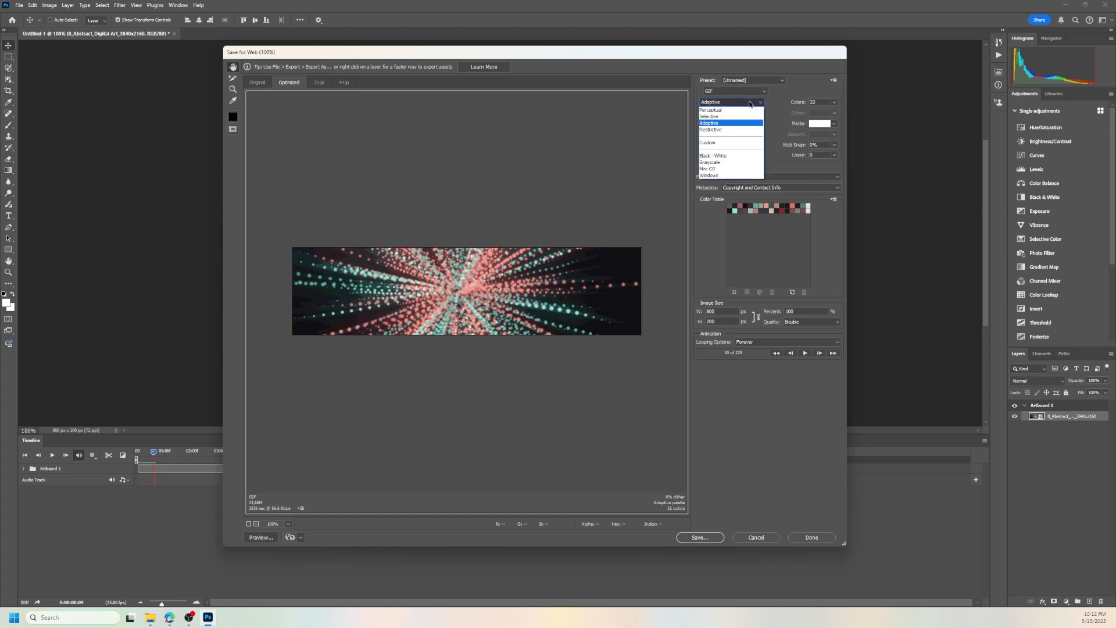
pyautogui.click(734, 109)
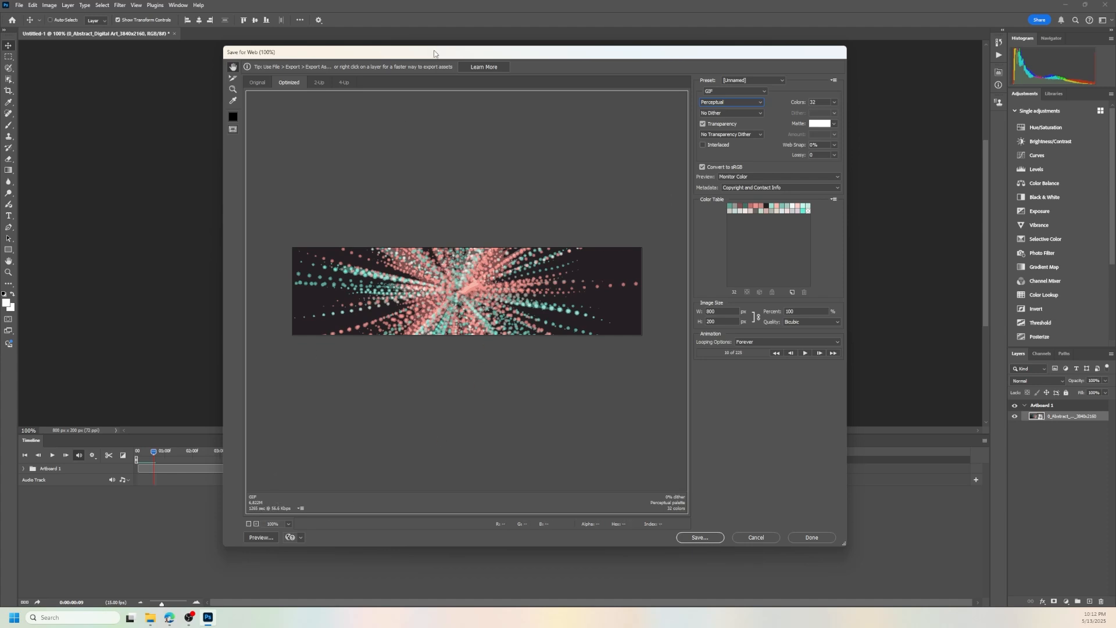
pyautogui.moveTo(430, 58); pyautogui.dragTo(436, 23)
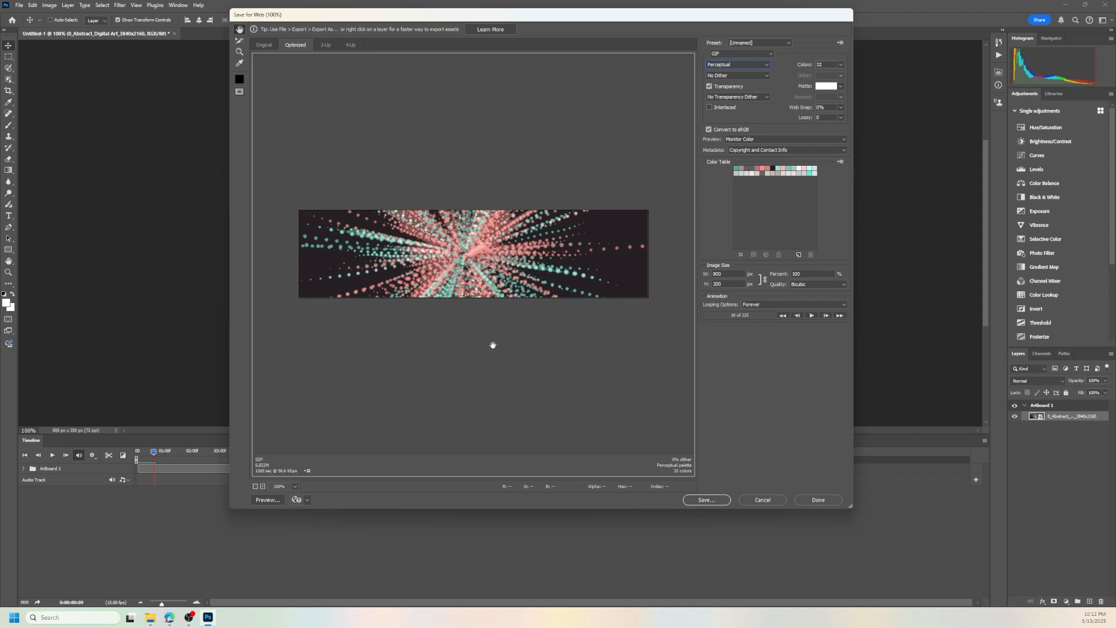
# - Briefly run the export's animation preview and save the optimized GIF as Untitled-1.gif in the Downloads folder
pyautogui.click(812, 315)
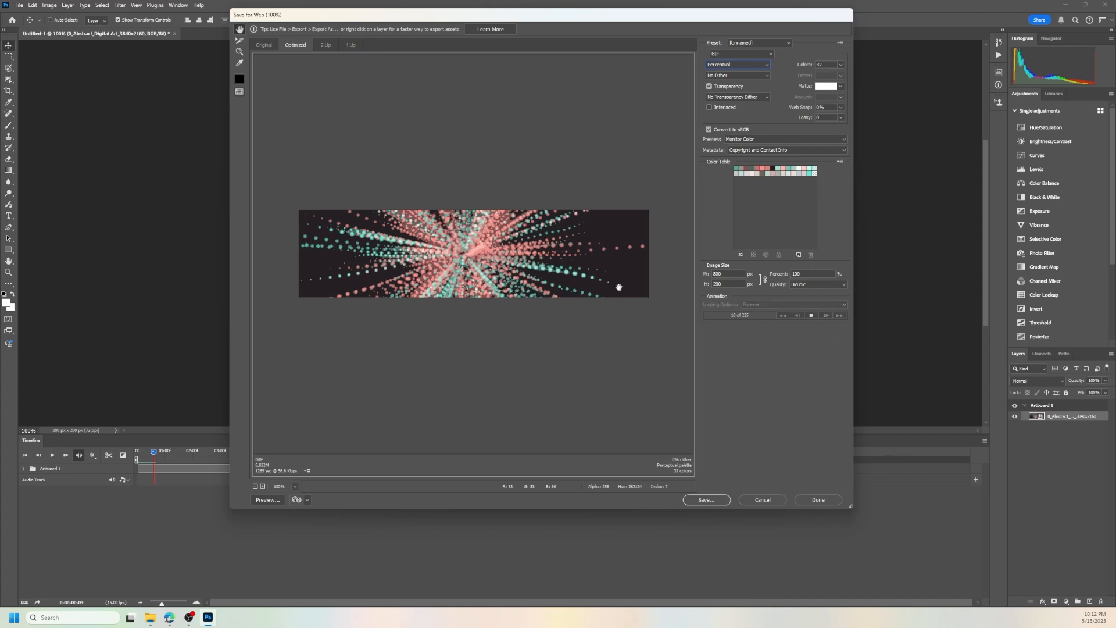
pyautogui.click(811, 315)
pyautogui.click(811, 315)
pyautogui.click(718, 504)
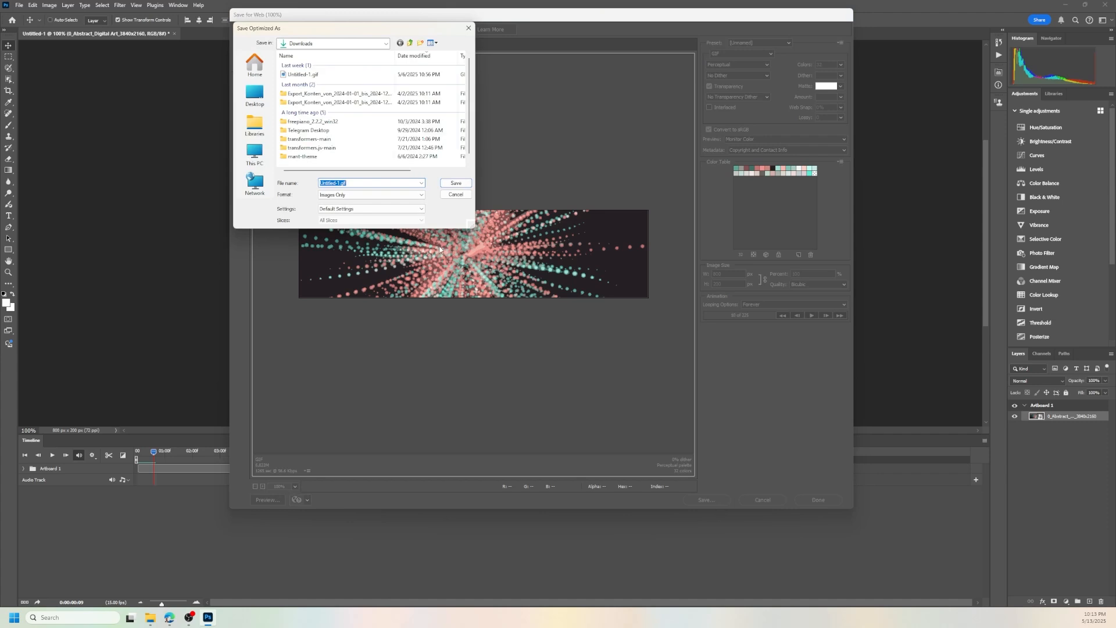
pyautogui.click(454, 183)
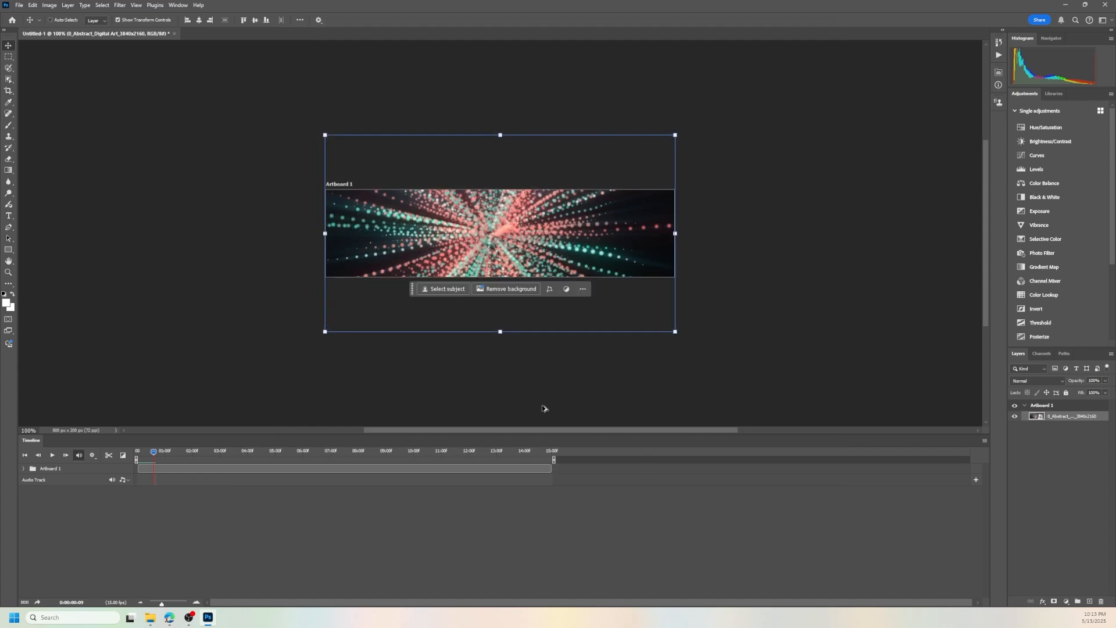
# - Reopen the Save for Web export, preview the animated GIF in the web browser, and return to the export settings
pyautogui.hotkey('ctrl', 'alt', 'shift', 's')
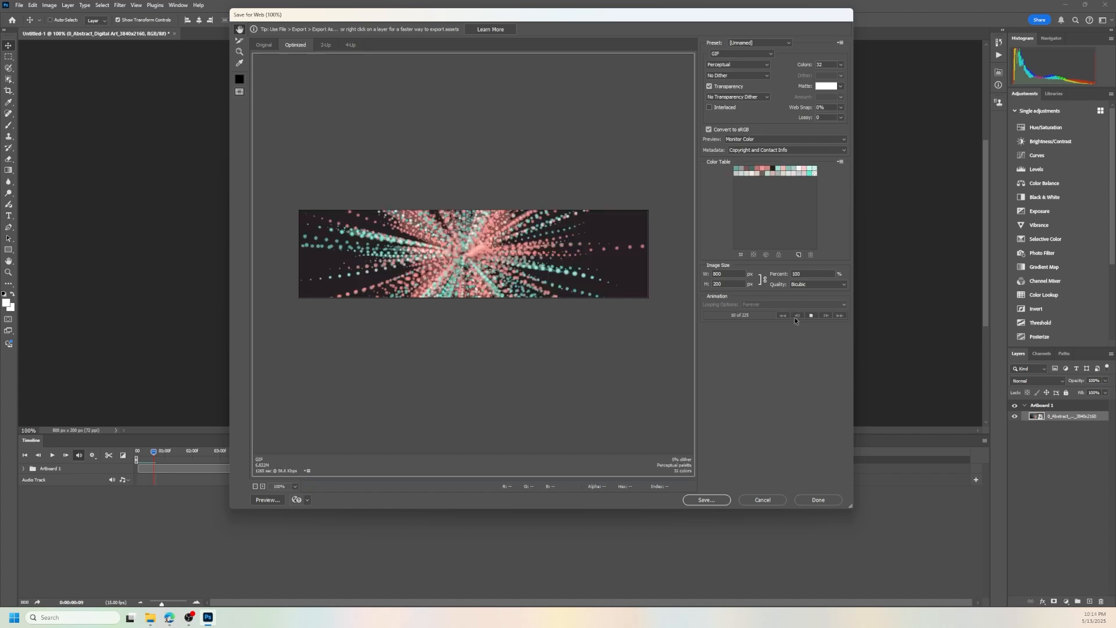
pyautogui.click(298, 500)
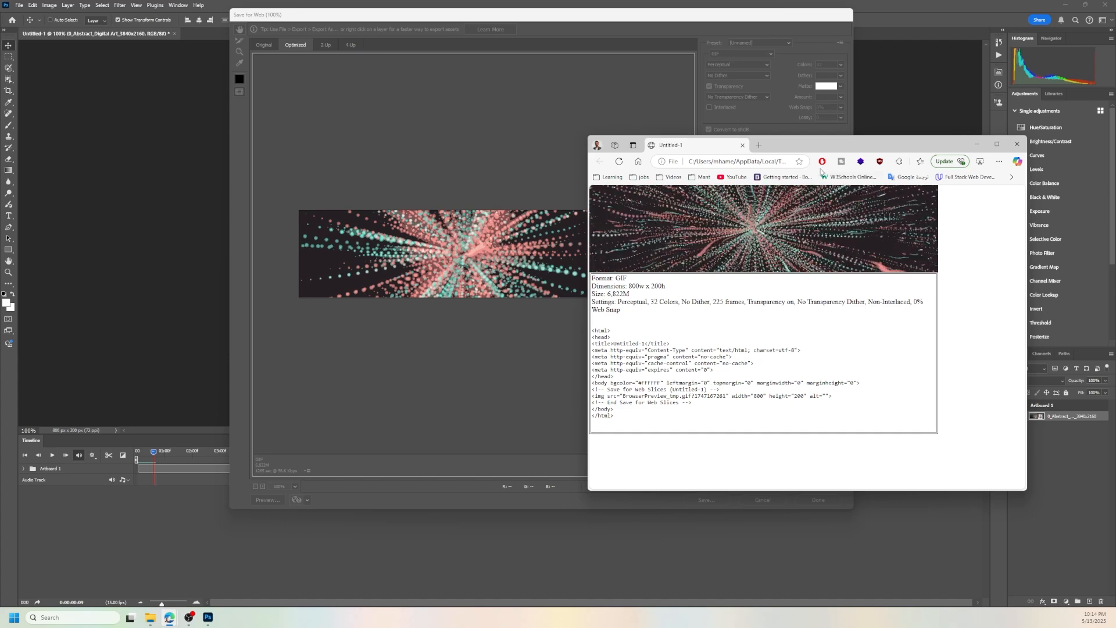
pyautogui.click(753, 68)
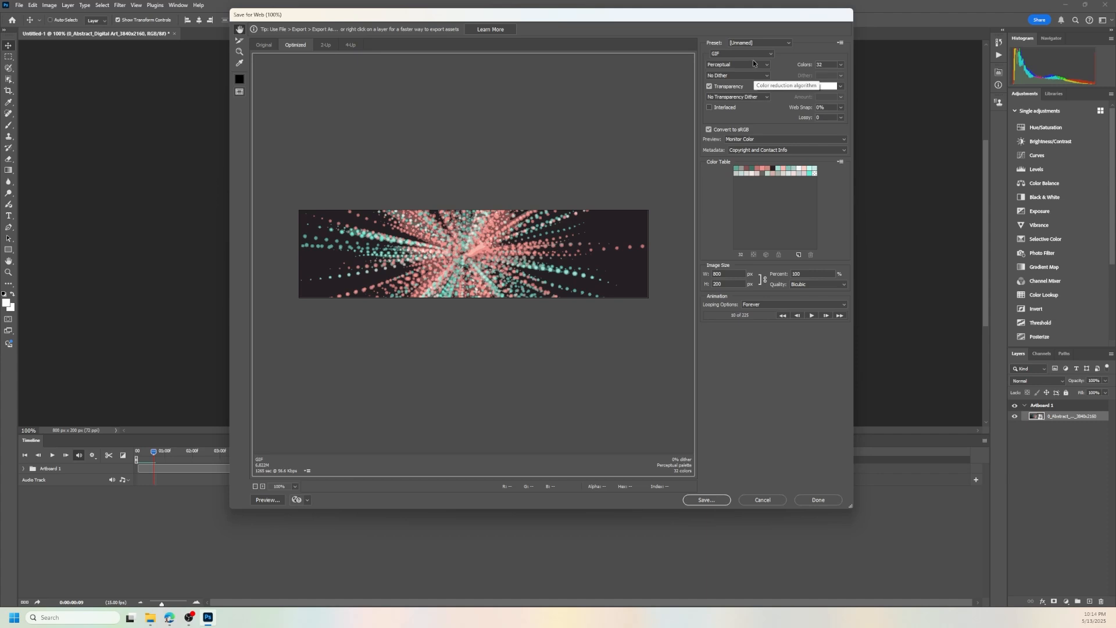
# - Try the Pattern, Noise and Diffusion dither algorithms on the GIF with the Perceptual palette
pyautogui.click(750, 67)
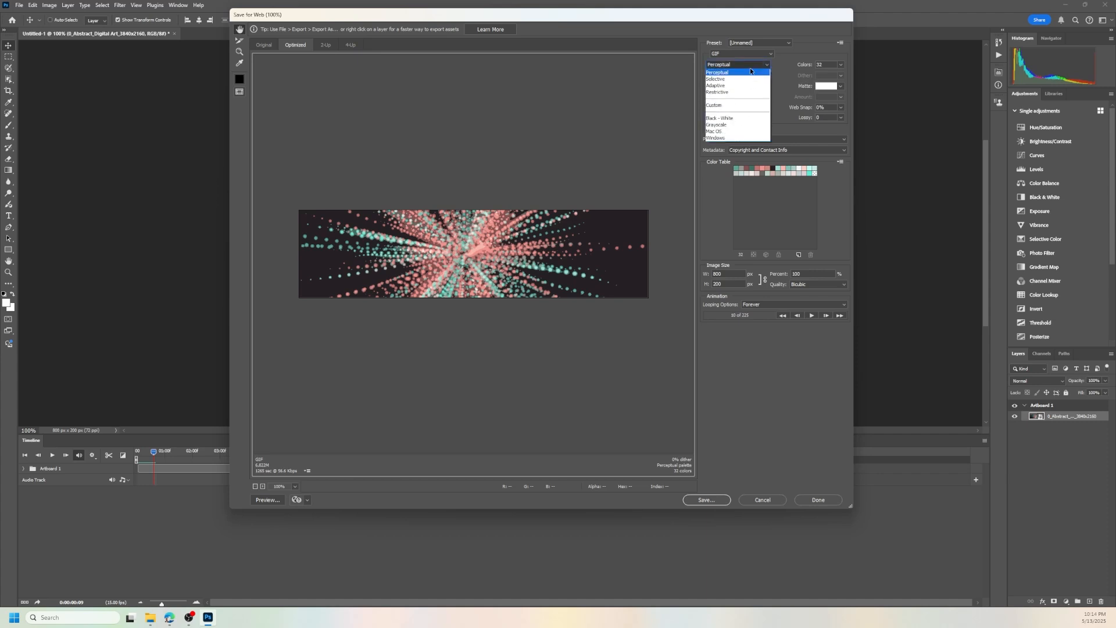
pyautogui.click(746, 75)
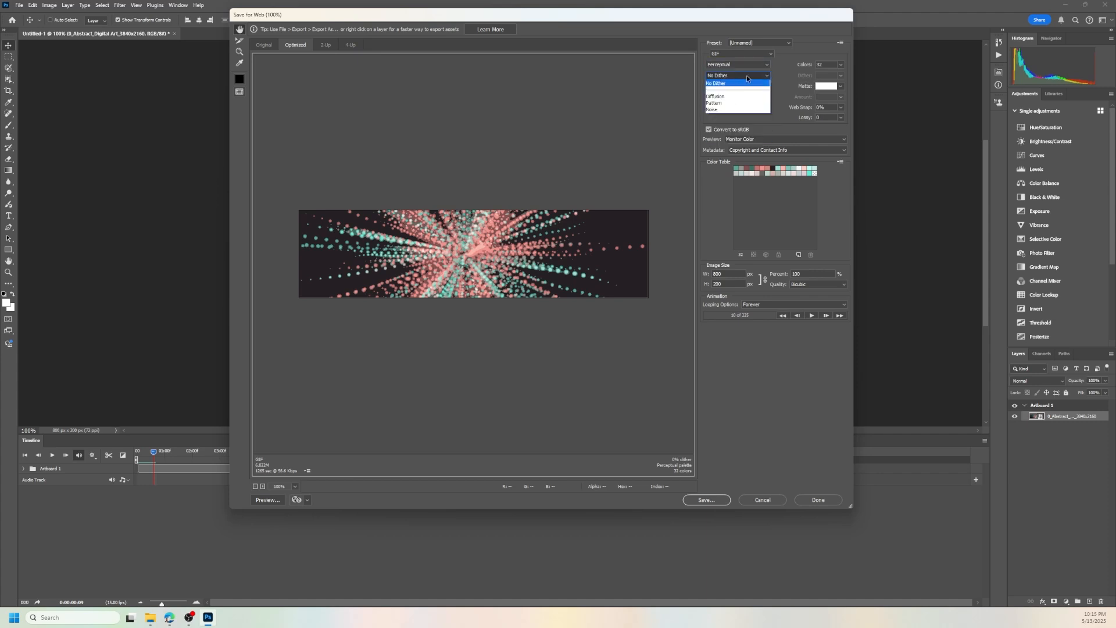
pyautogui.click(730, 104)
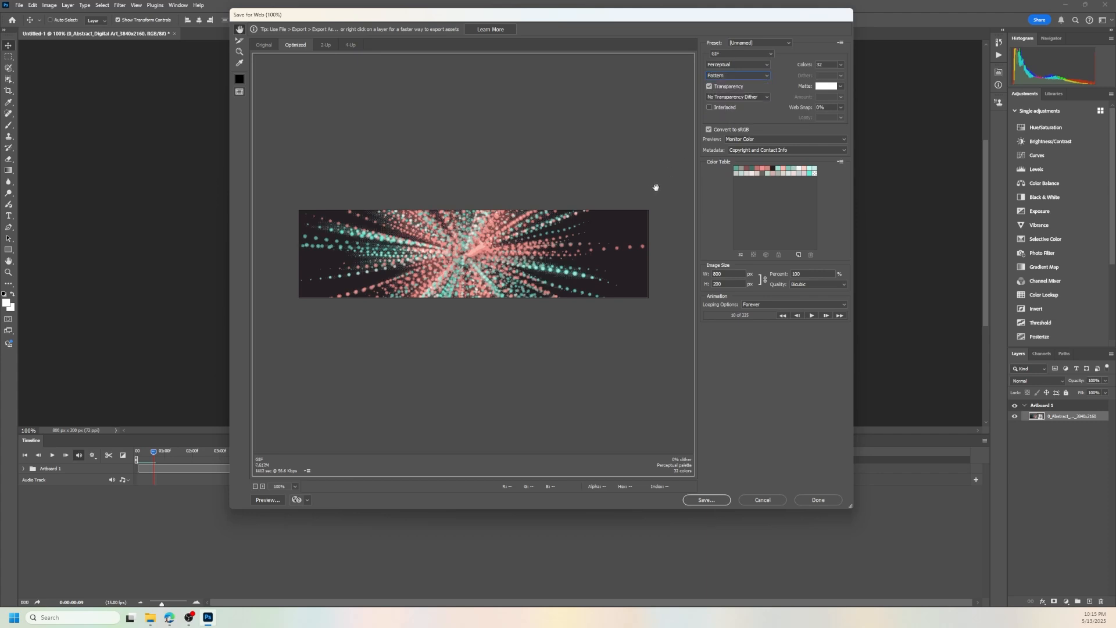
pyautogui.click(726, 75)
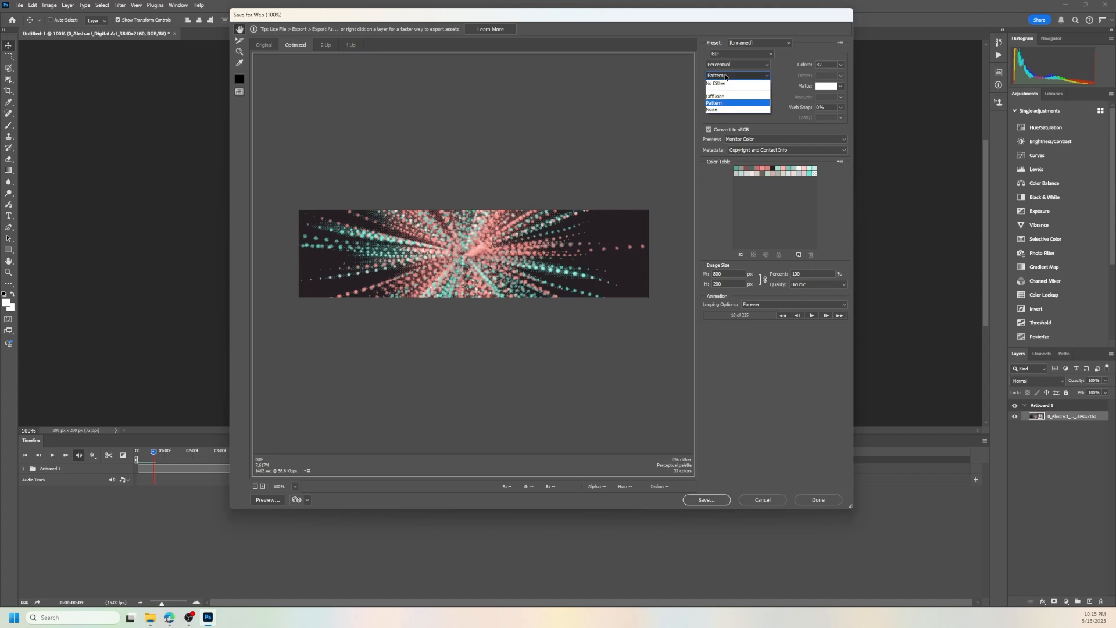
pyautogui.click(711, 109)
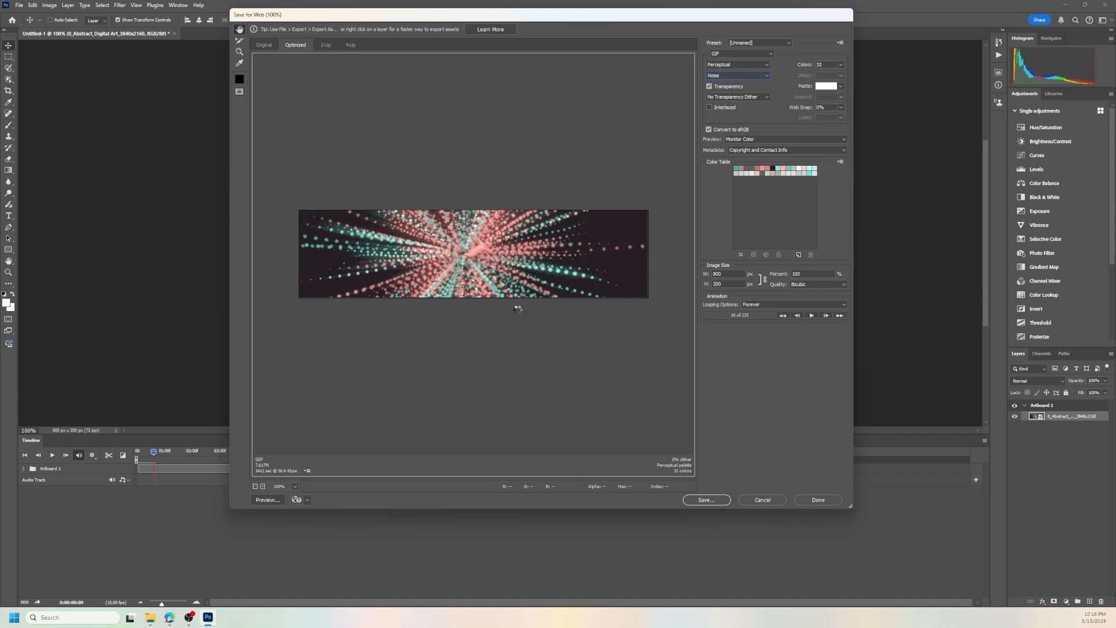
pyautogui.click(737, 75)
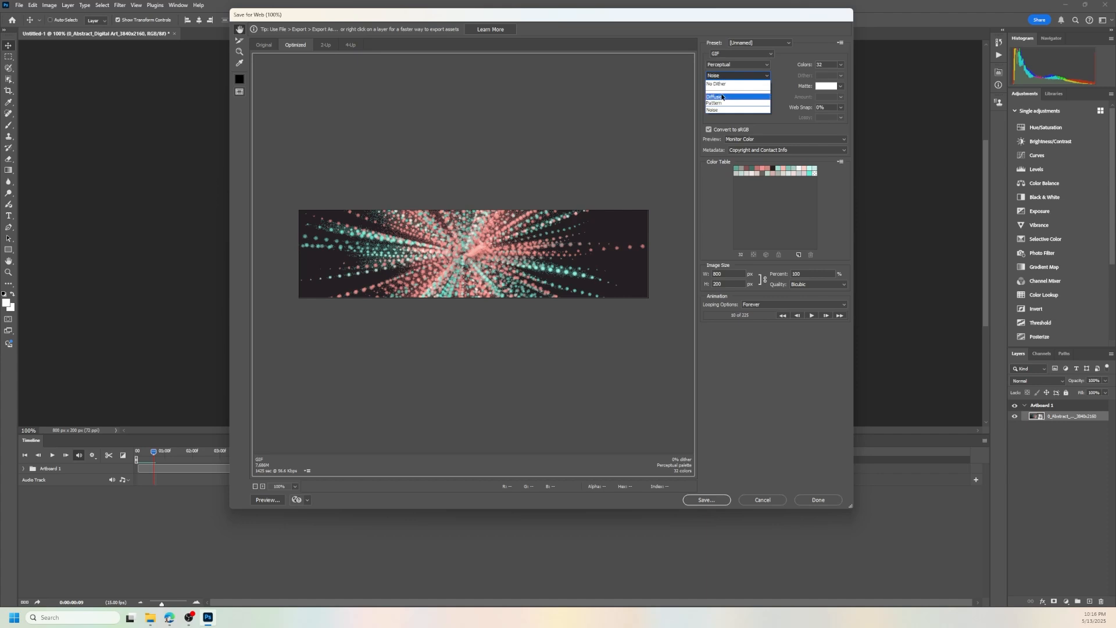
pyautogui.click(722, 97)
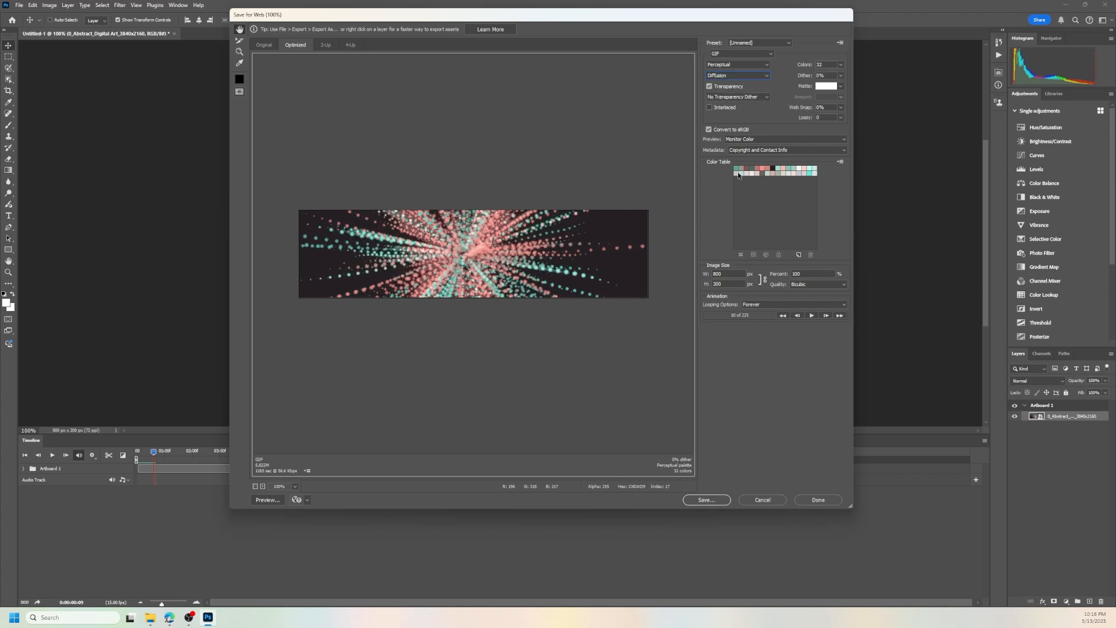
# - Set the GIF's color reduction algorithm to Adaptive and its dither algorithm to Pattern
pyautogui.click(740, 65)
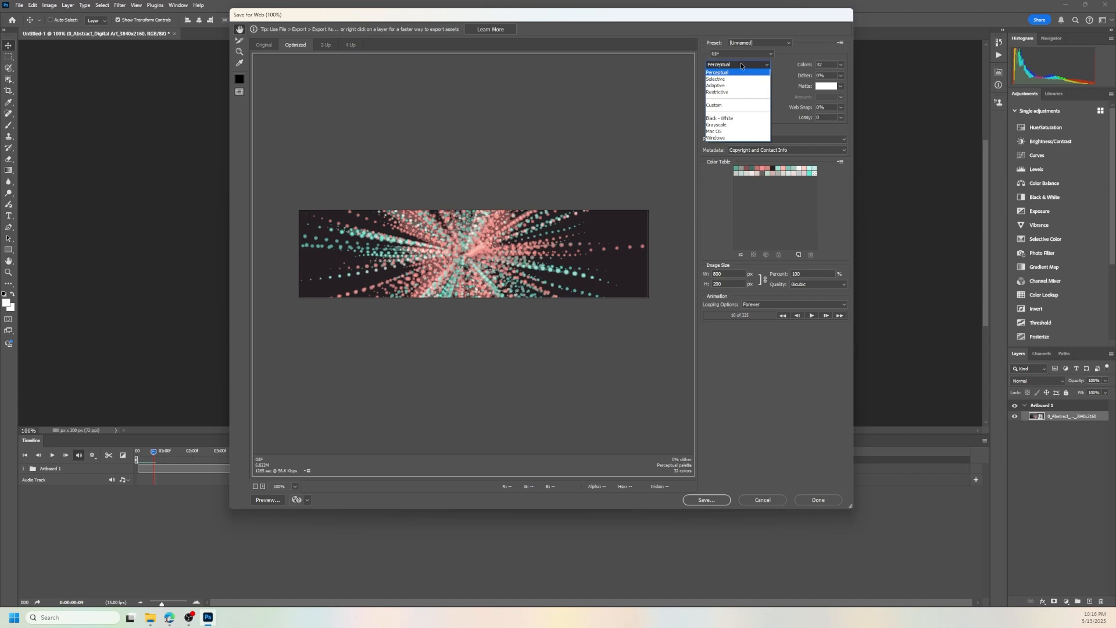
pyautogui.click(723, 87)
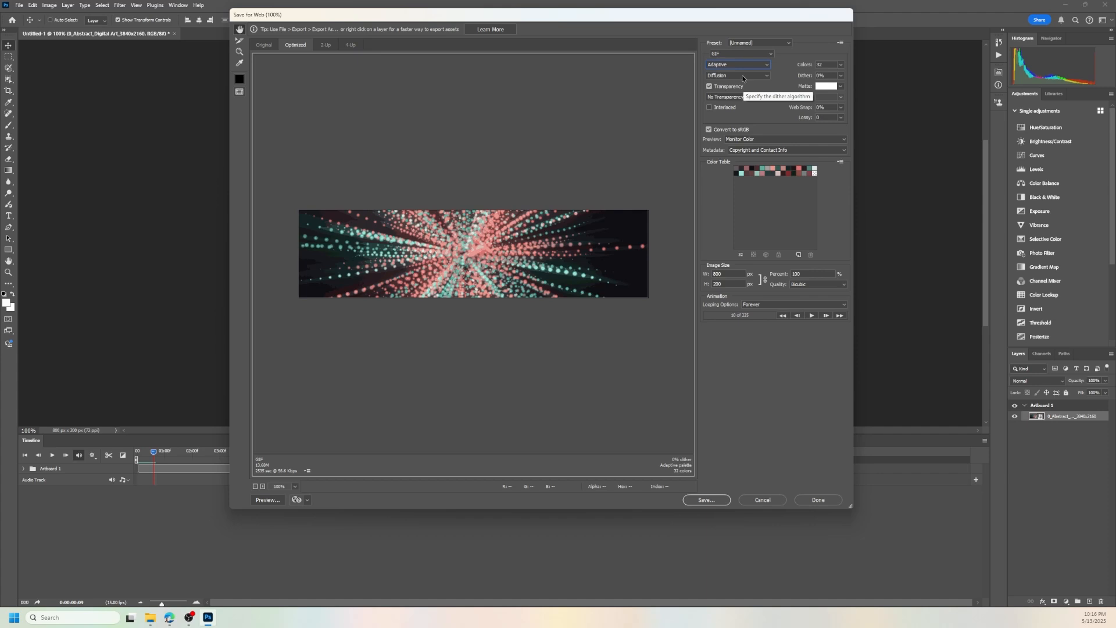
pyautogui.click(742, 76)
pyautogui.click(734, 103)
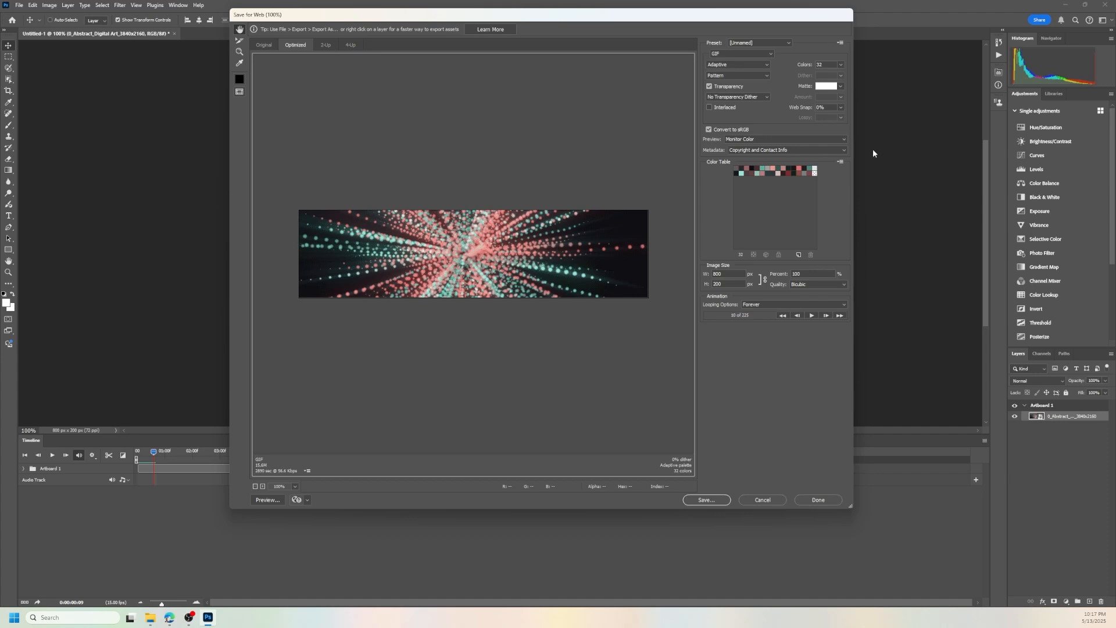
pyautogui.click(840, 65)
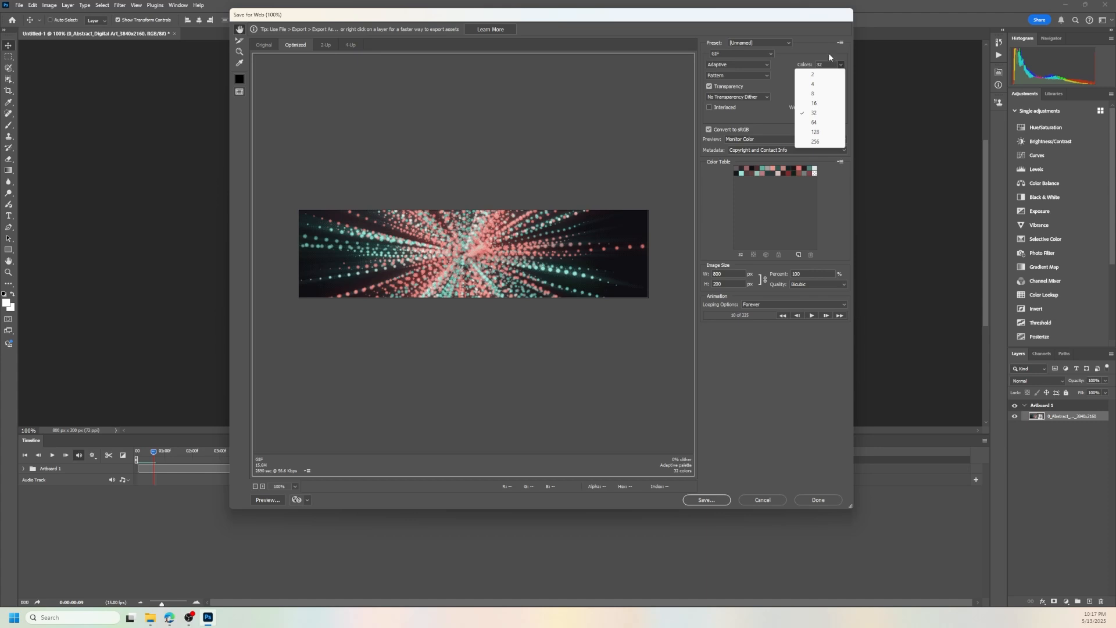
pyautogui.click(829, 54)
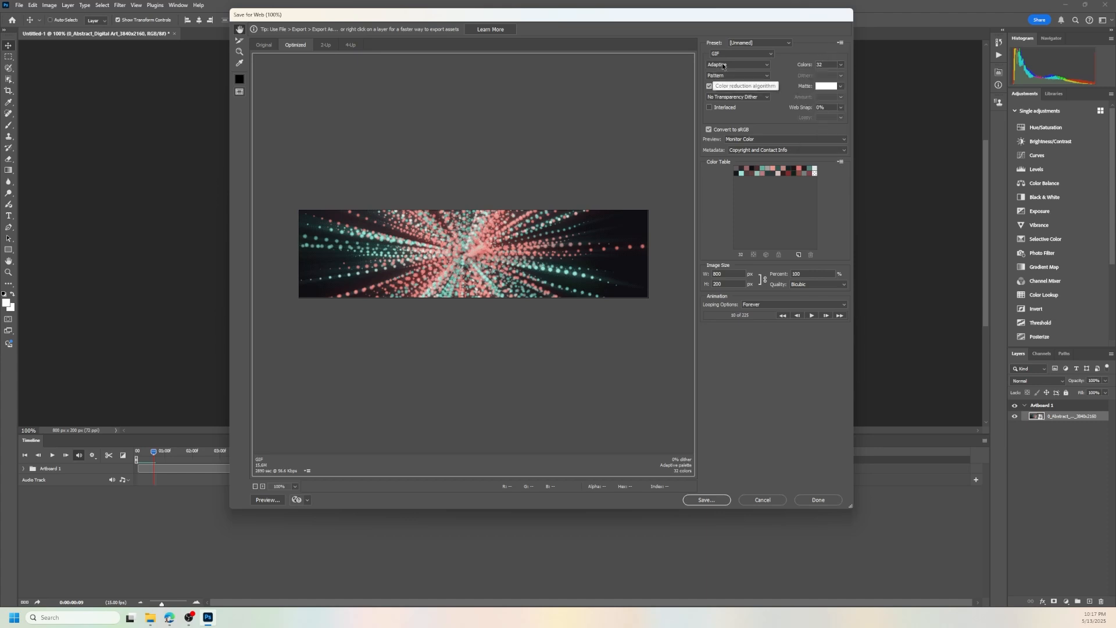
pyautogui.click(722, 63)
pyautogui.click(730, 64)
pyautogui.click(731, 65)
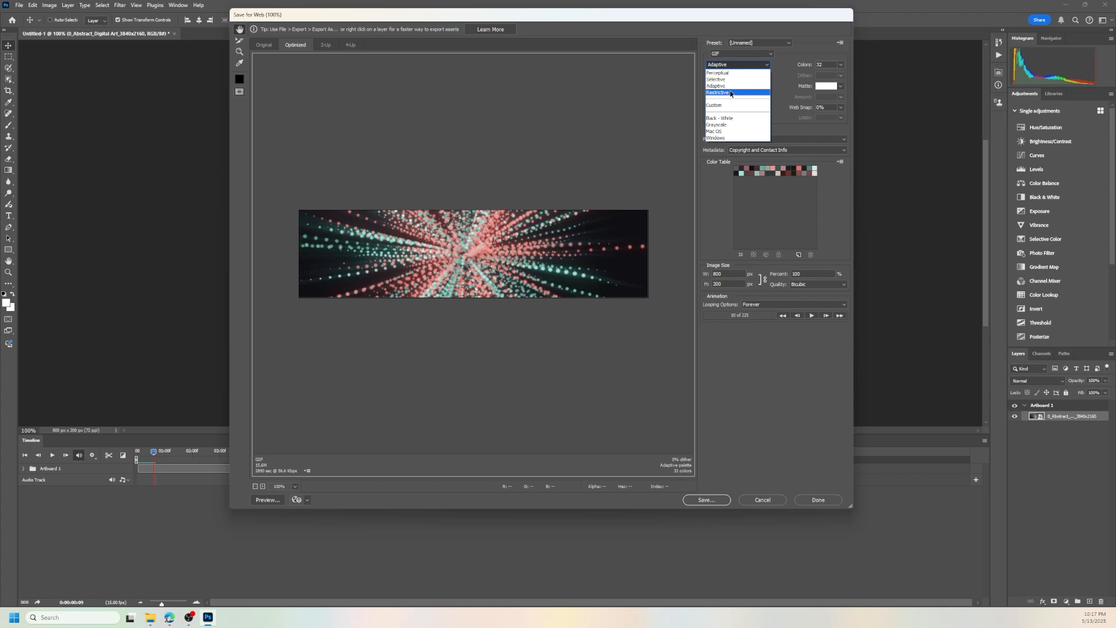
pyautogui.click(799, 88)
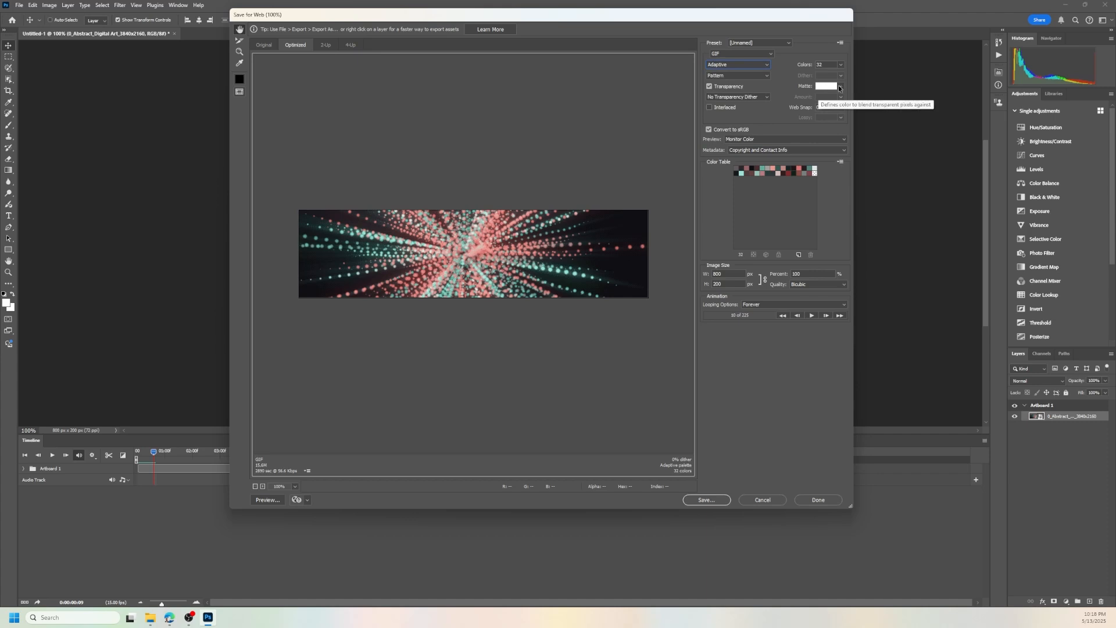
pyautogui.click(748, 76)
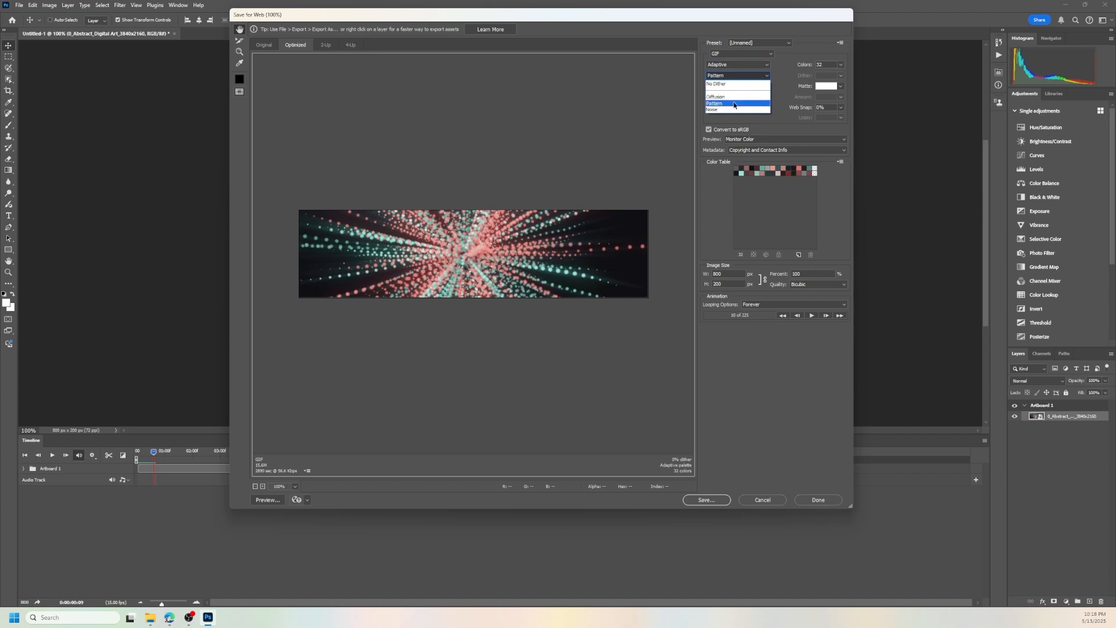
pyautogui.click(773, 129)
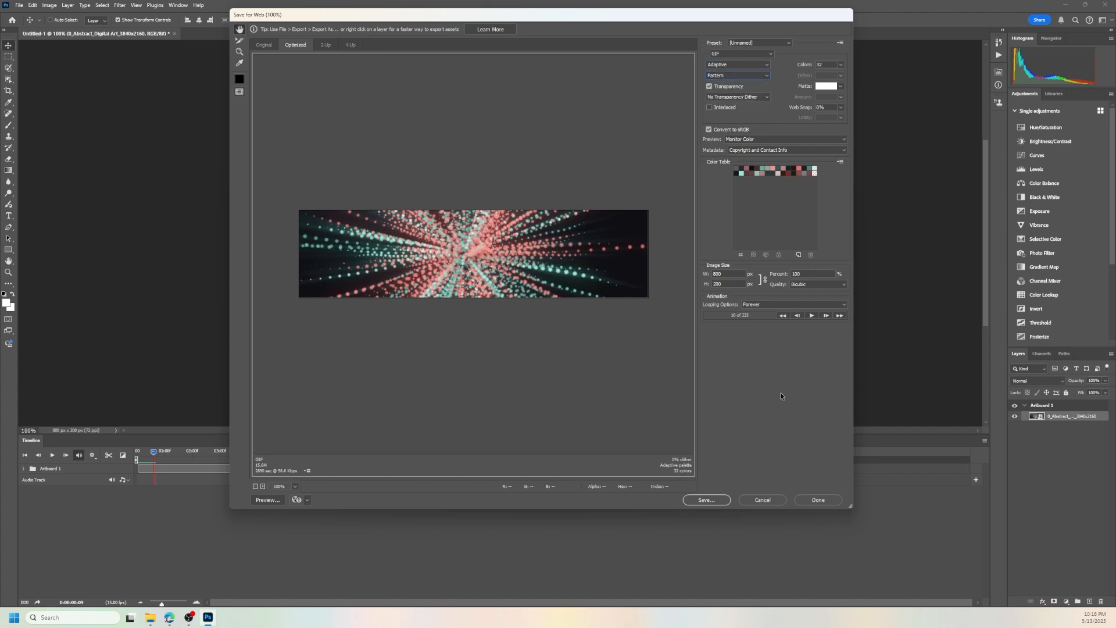